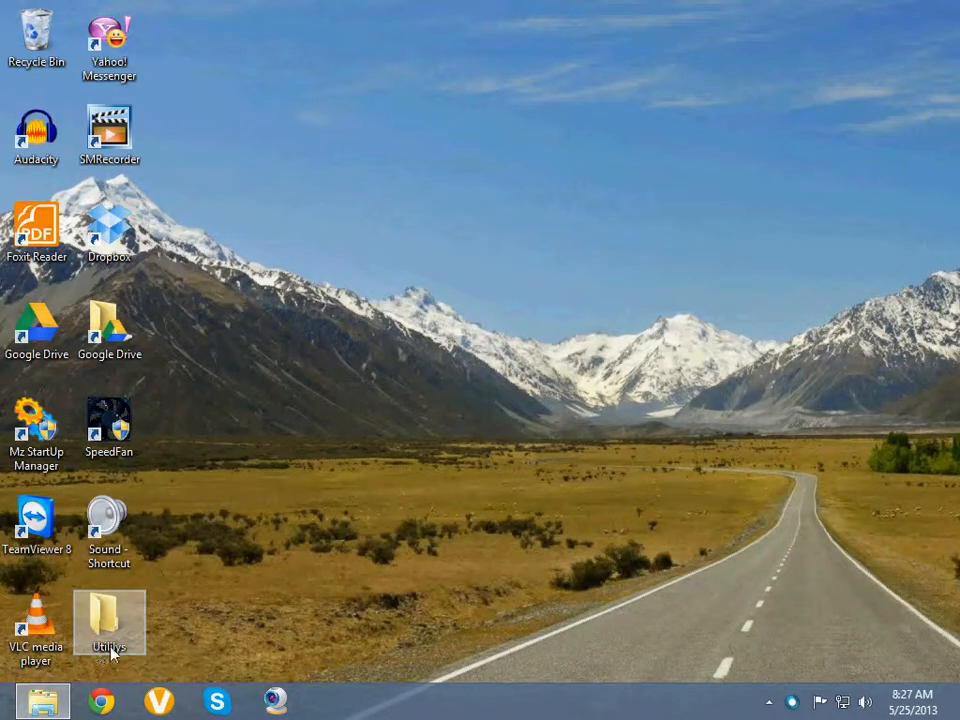
- Check the contents of the Utililys folder on the desktop and close its window
double_click(110, 640)
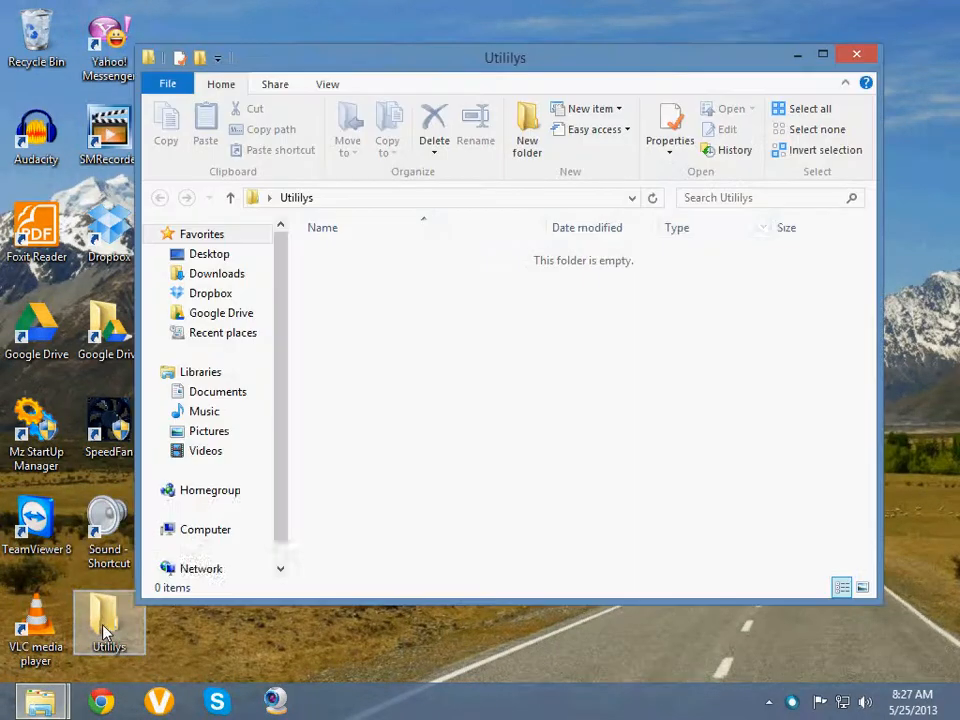
left_click(856, 53)
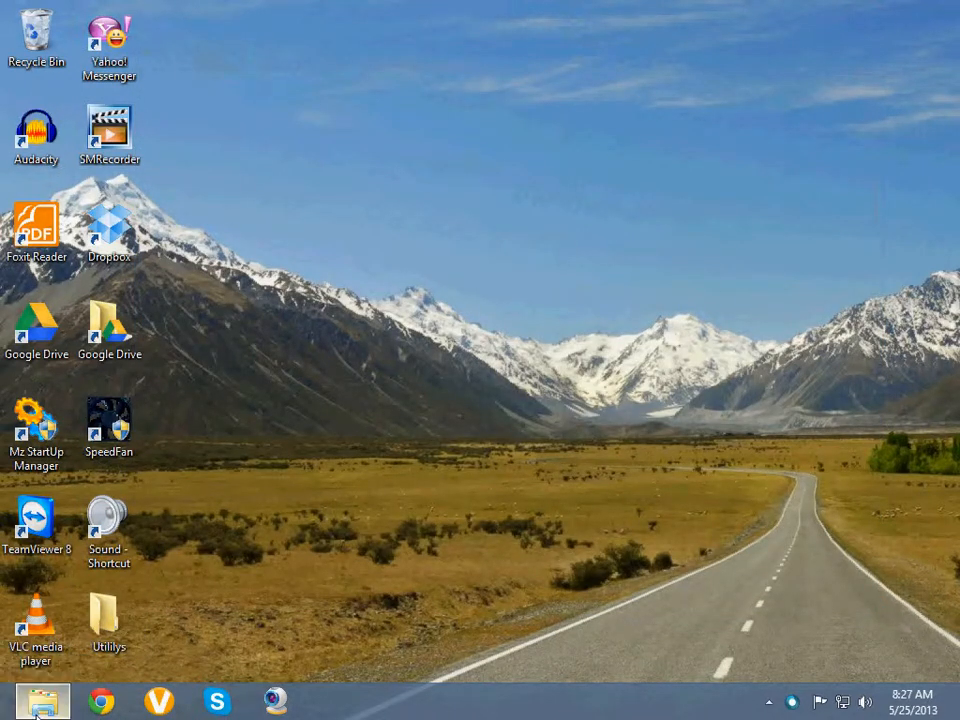
- Open the DVD Drive (D:) May 23 2013 disc in File Explorer to list its files
mouse_move(36, 708)
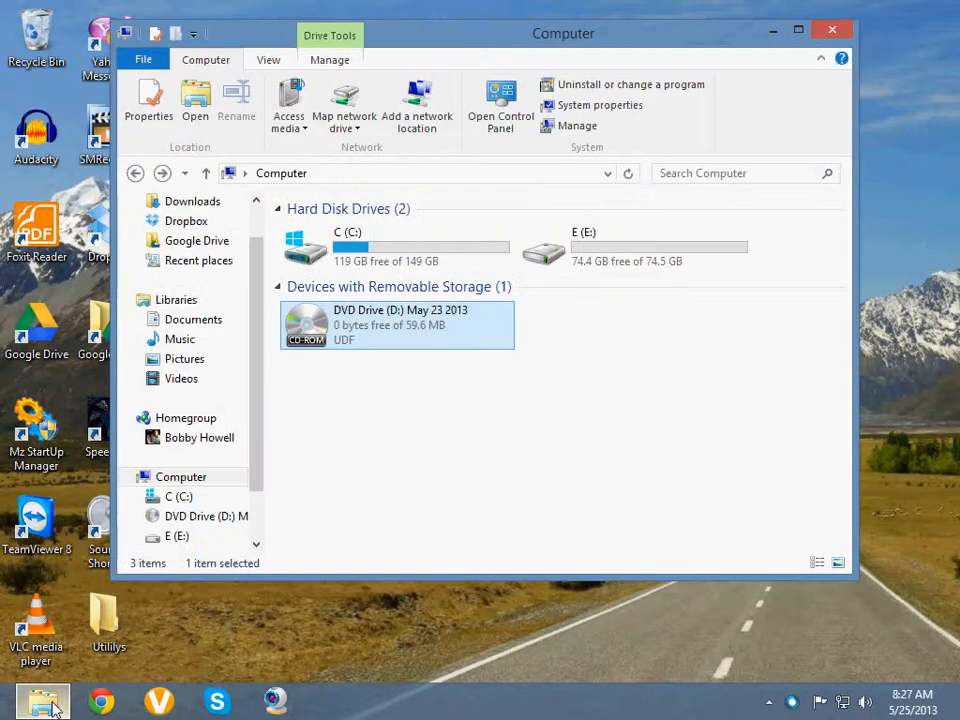
left_click(38, 708)
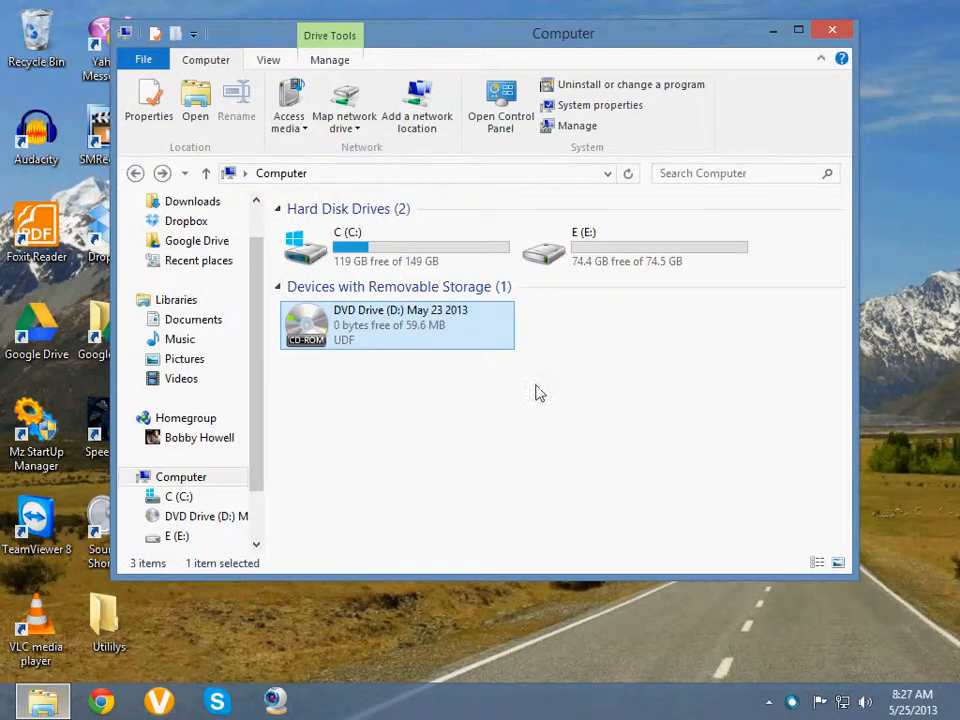
right_click(317, 328)
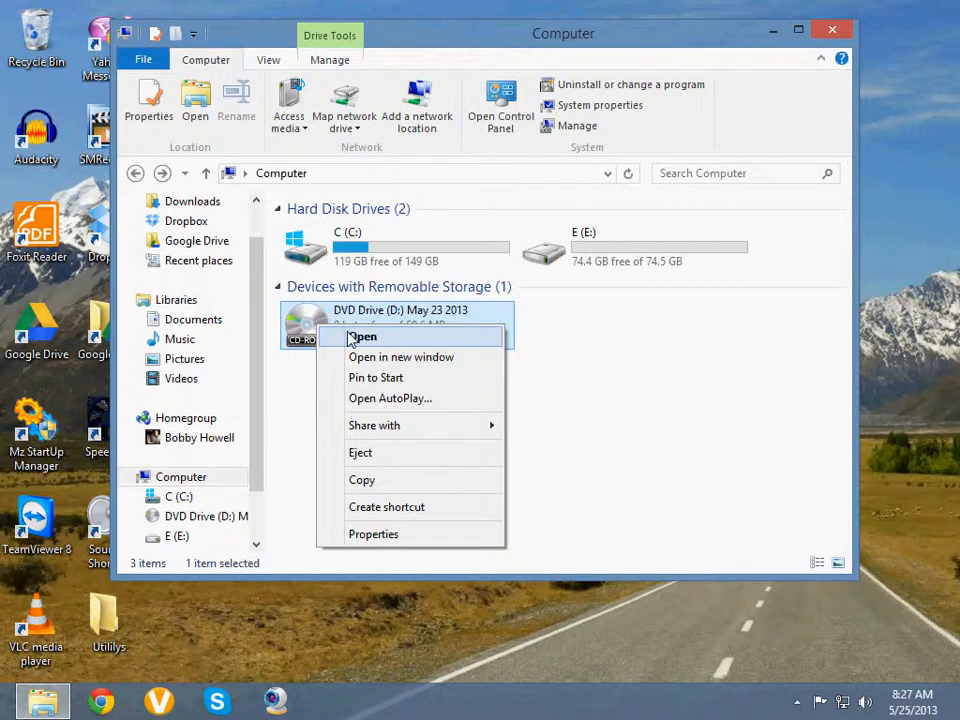
left_click(352, 343)
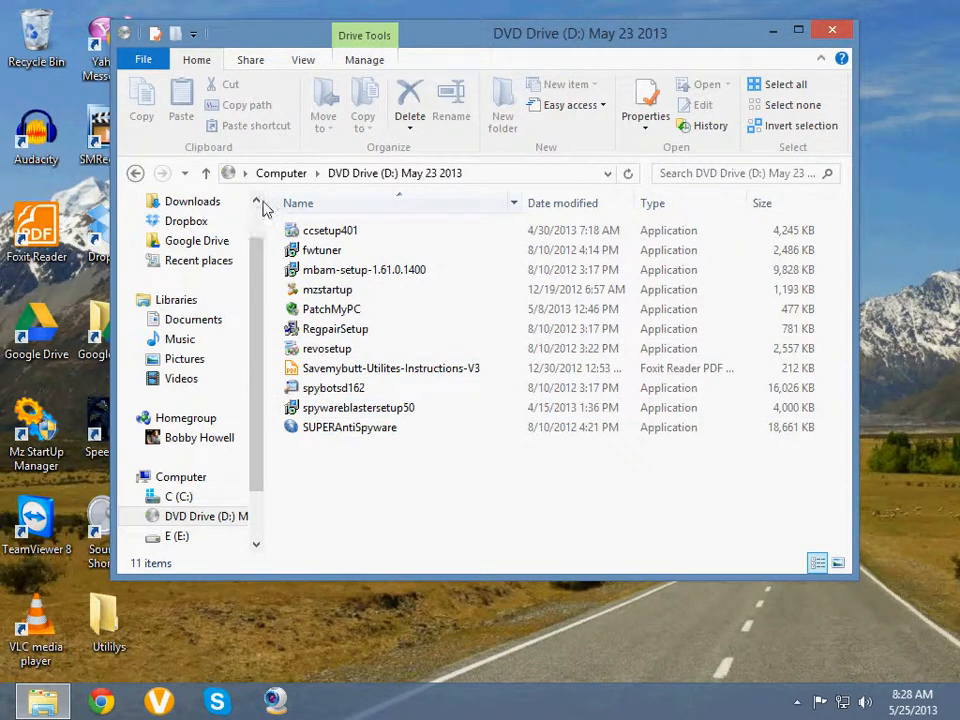
- Run ccsetup401 from the disc and install CCleaner v4.01 in English with a desktop shortcut and no Start Menu shortcuts
right_click(321, 239)
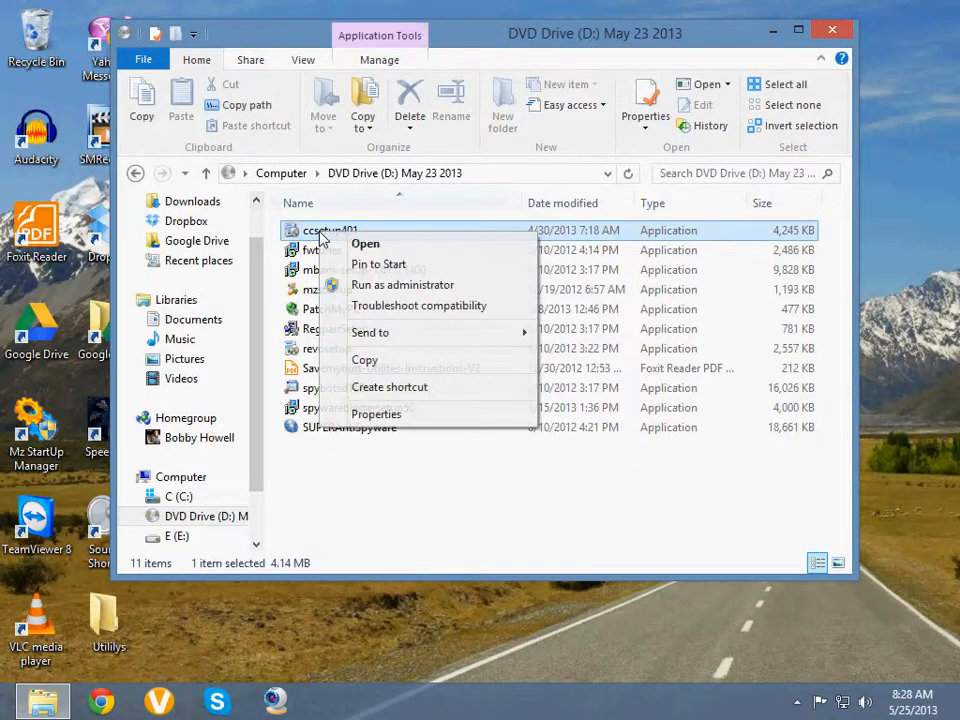
left_click(330, 243)
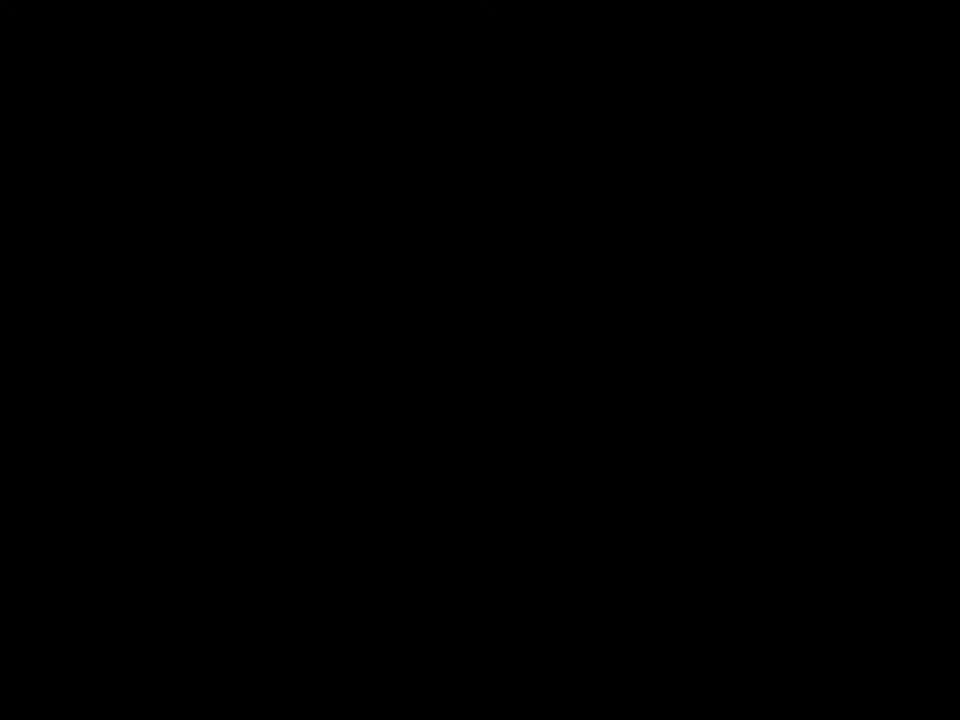
left_click(551, 384)
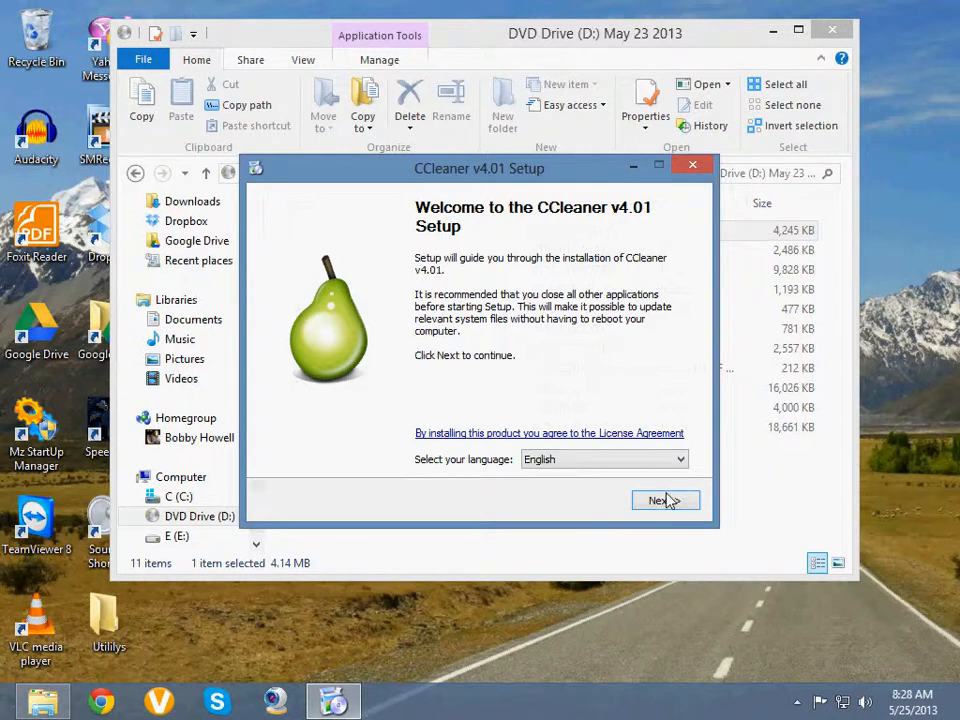
left_click(666, 500)
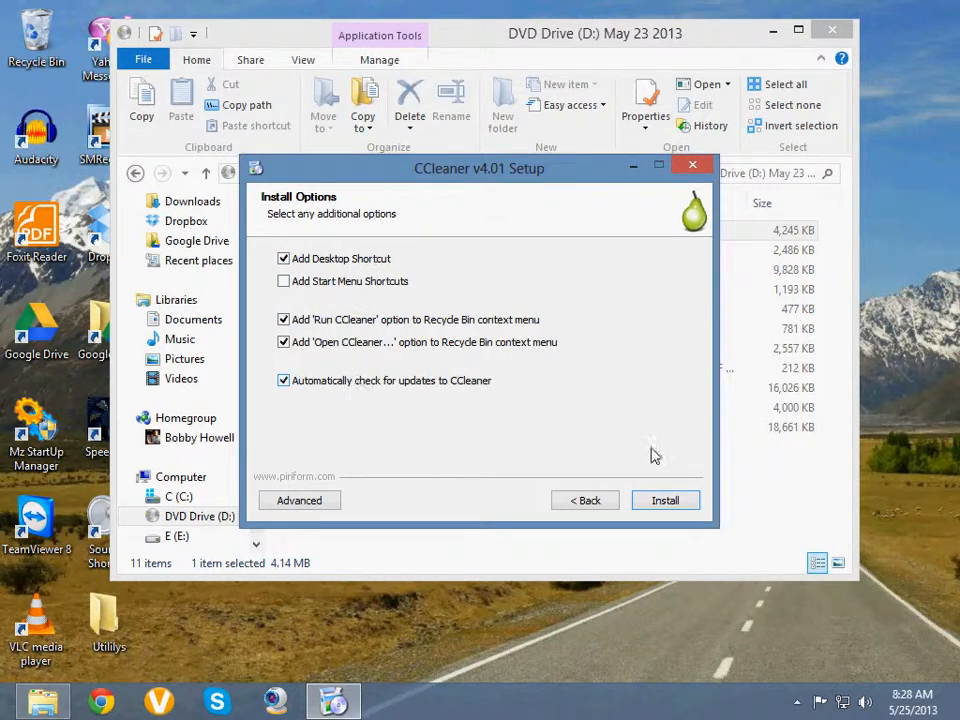
left_click(664, 502)
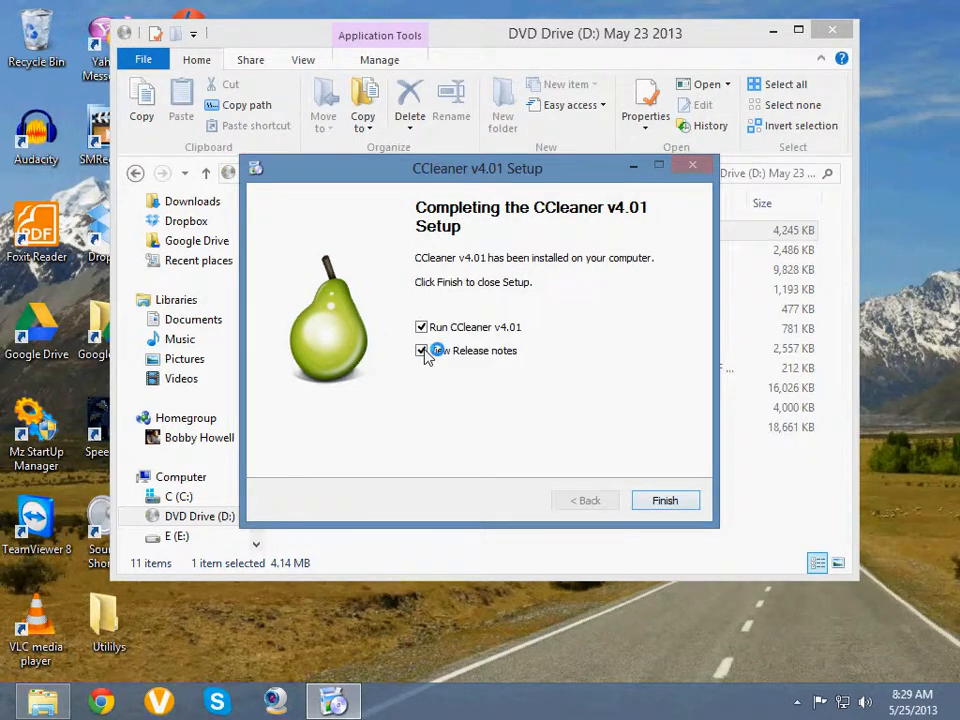
- Finish the CCleaner setup without running the program or viewing the release notes
left_click(422, 330)
left_click(421, 351)
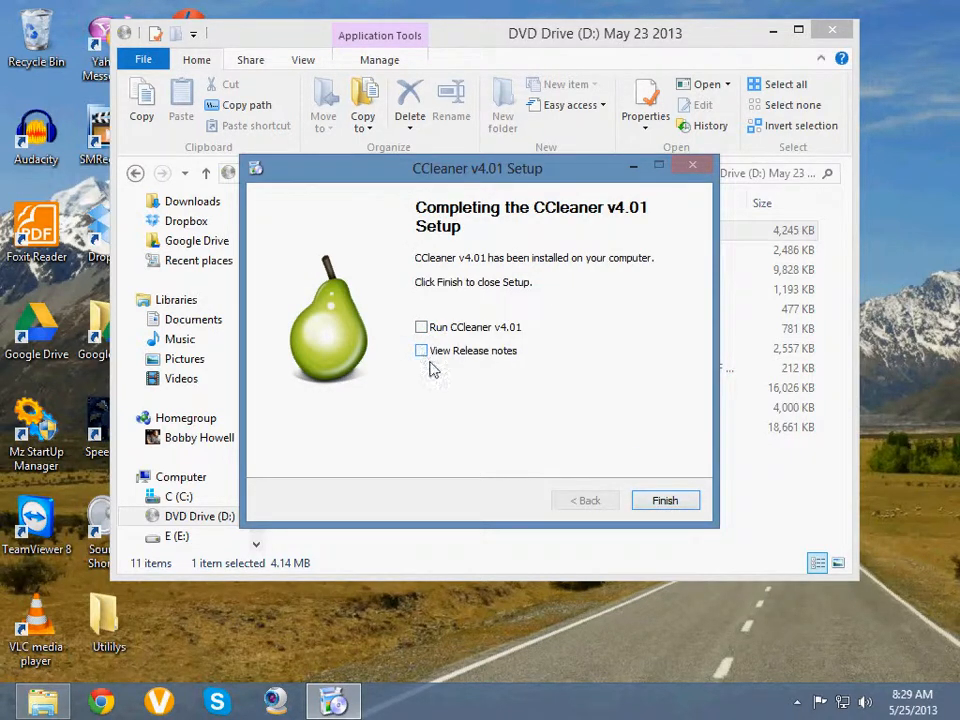
left_click(662, 502)
- Run fwtuner from the disc and advance the English Free Windows Tuner setup to the additional tasks
left_click(333, 254)
right_click(333, 255)
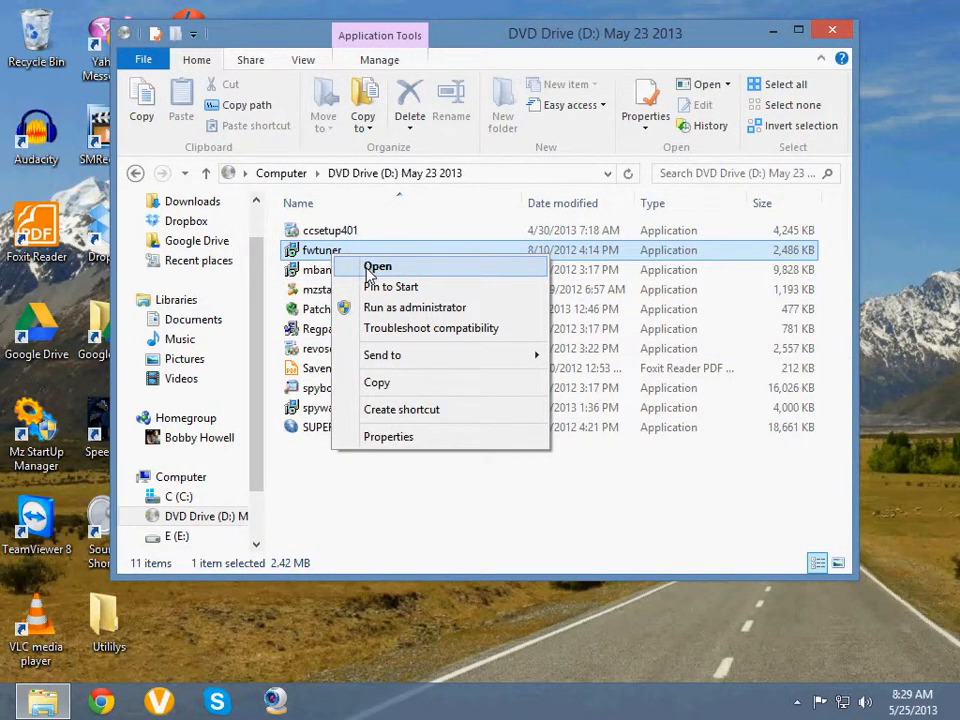
left_click(372, 270)
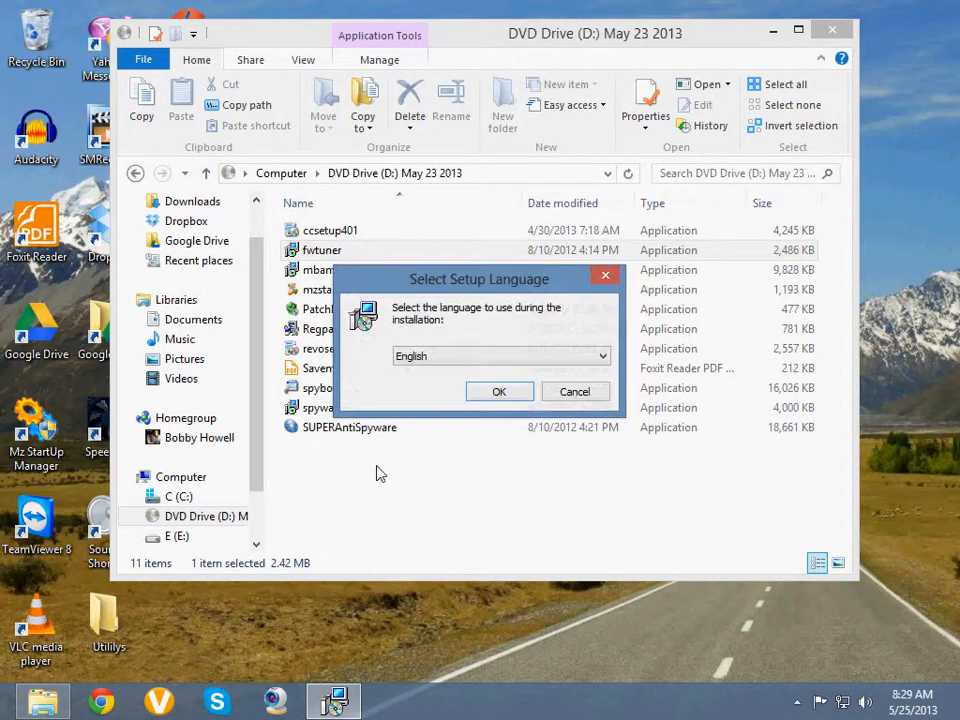
left_click(503, 393)
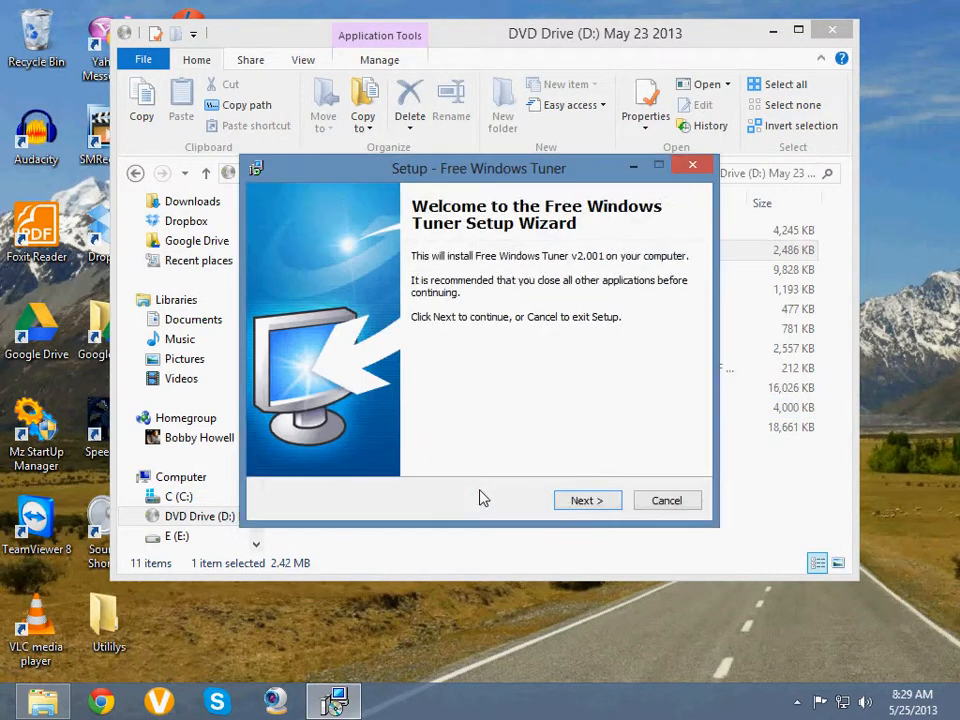
left_click(588, 501)
left_click(588, 503)
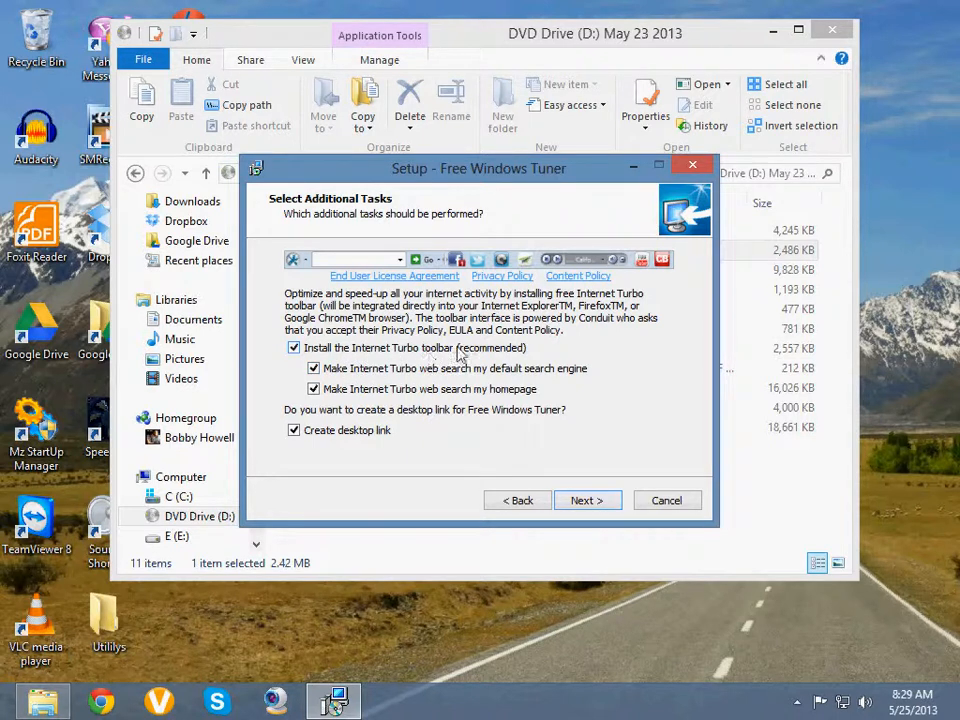
- Exclude the Internet Turbo toolbar from the Free Windows Tuner installation and decline the repeated toolbar offer
left_click(294, 348)
left_click(588, 502)
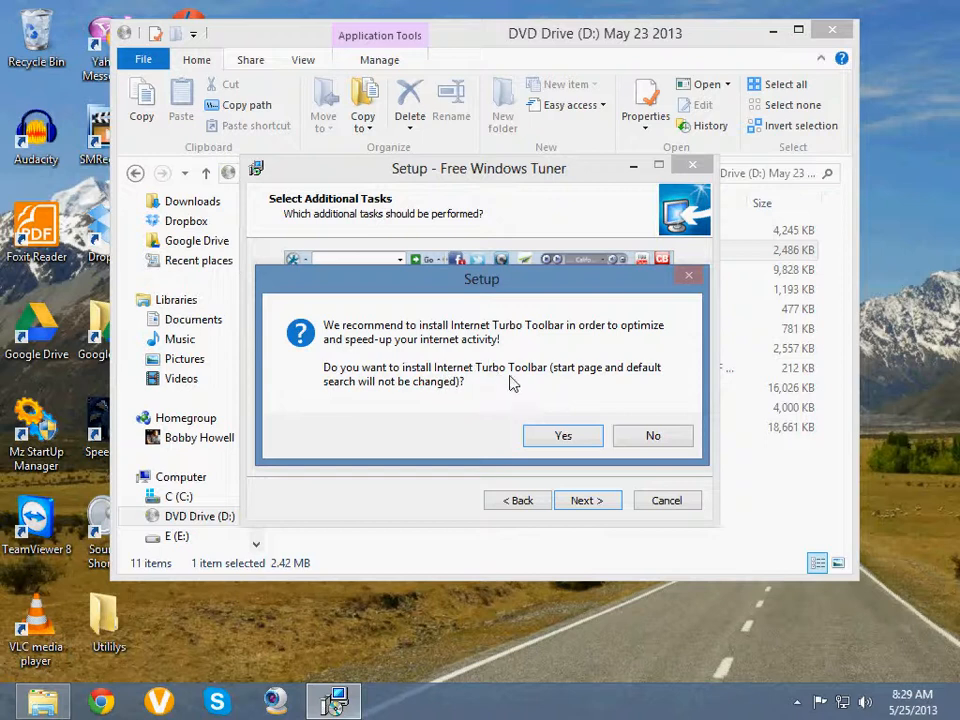
left_click(642, 438)
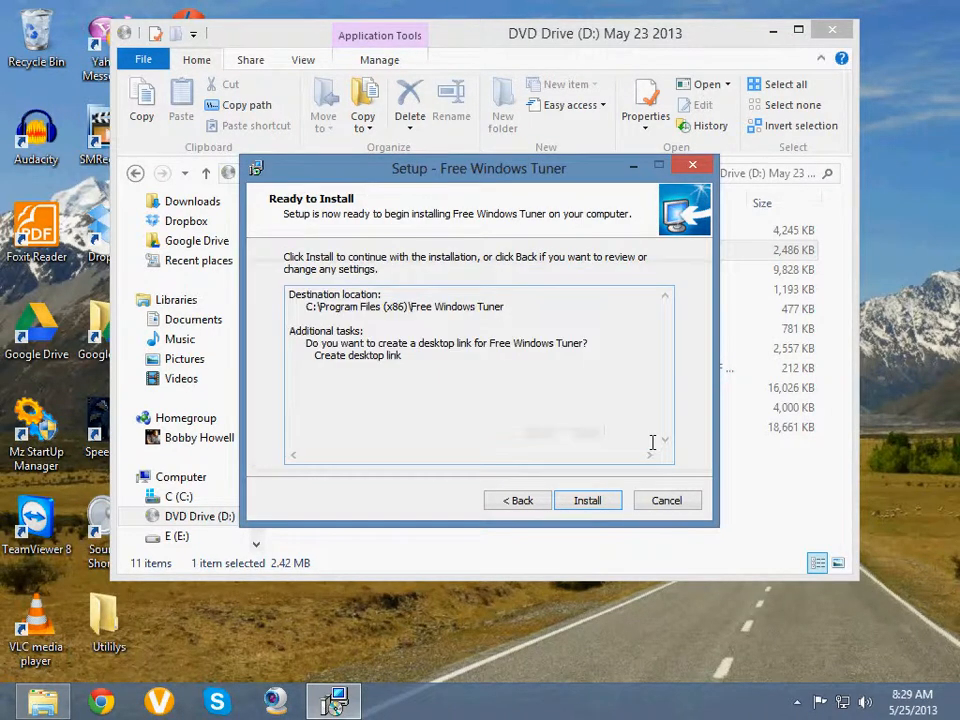
- Install Free Windows Tuner and finish its setup without running the program
left_click(588, 504)
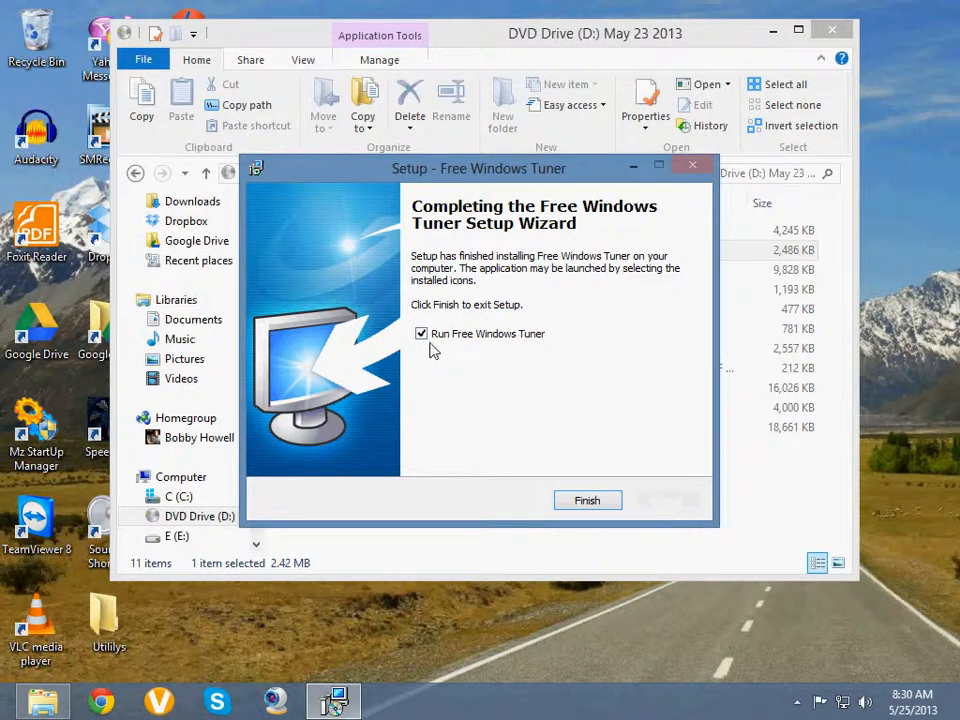
left_click(421, 334)
left_click(584, 500)
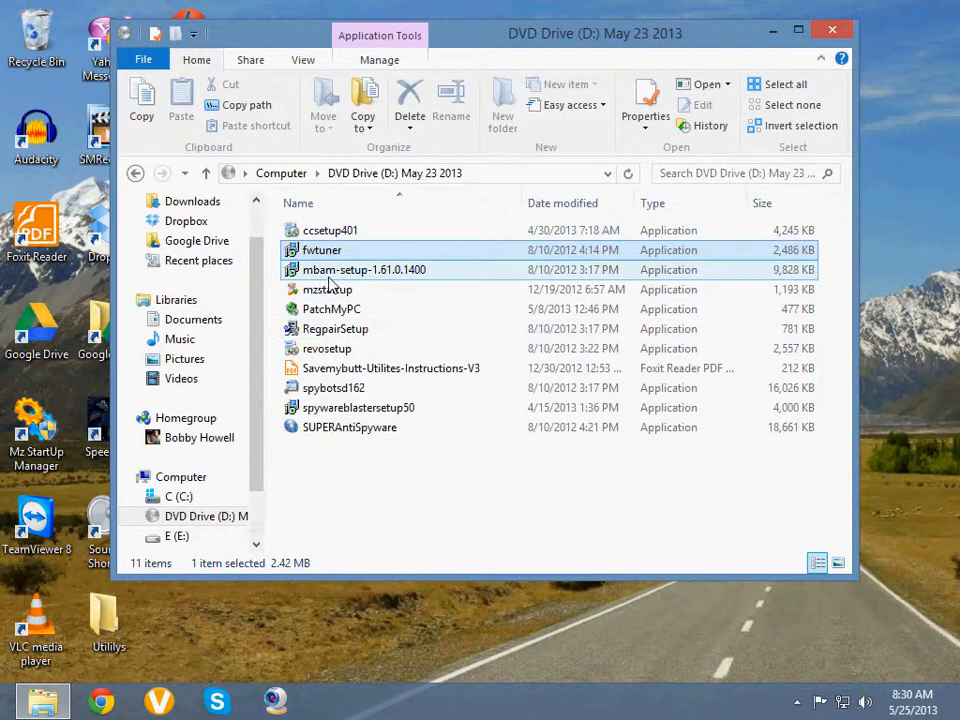
- Run mbam-setup-1.61.0.1400 from the disc with English as the setup language
left_click(330, 275)
right_click(330, 276)
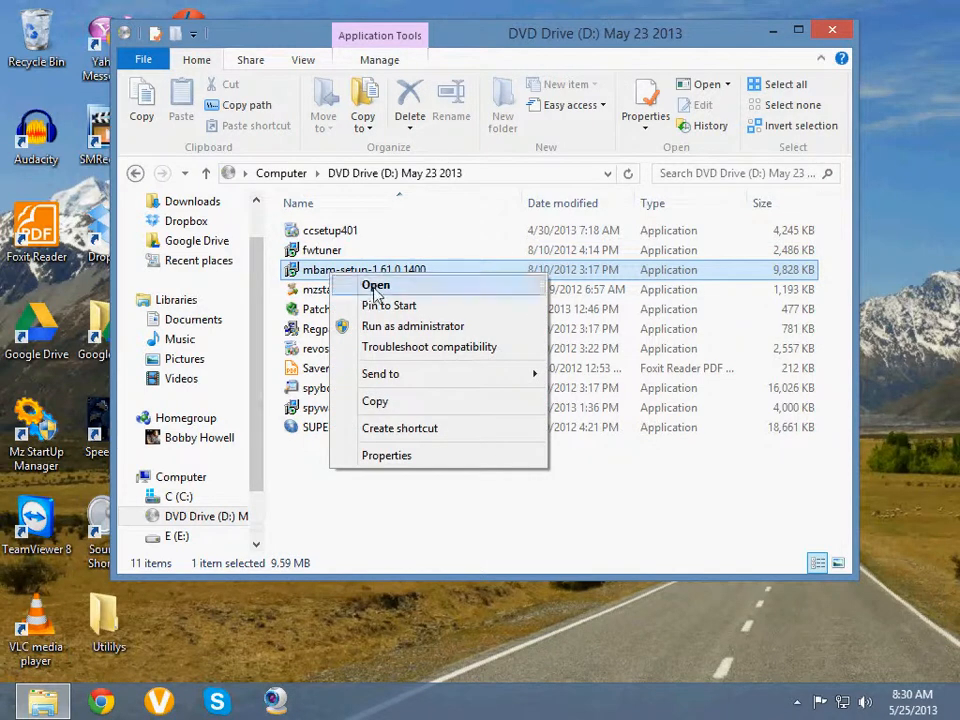
left_click(376, 286)
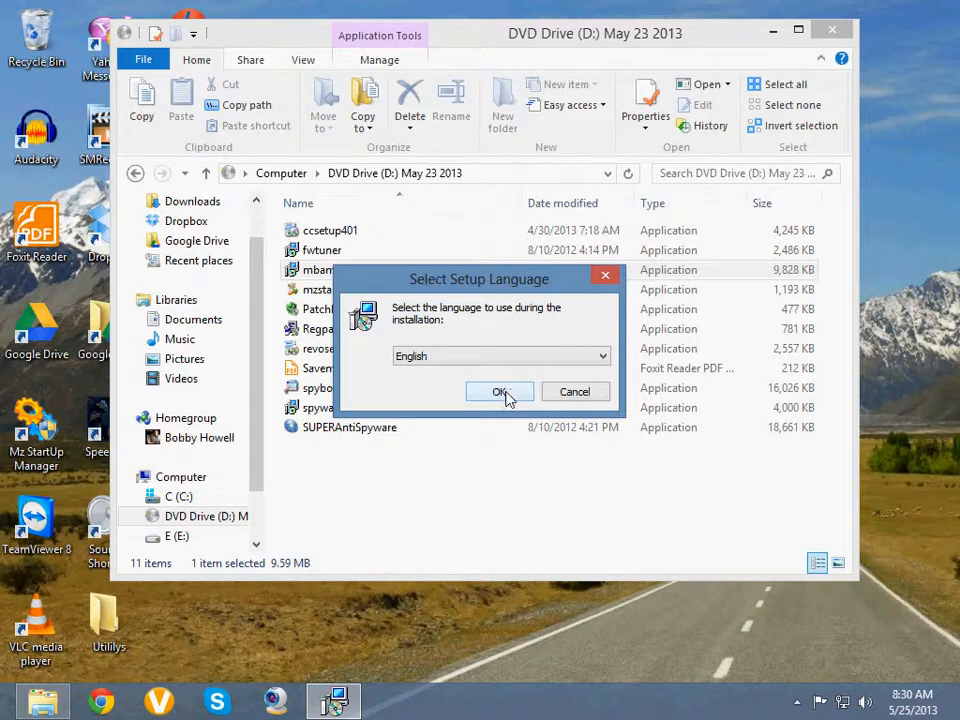
left_click(501, 392)
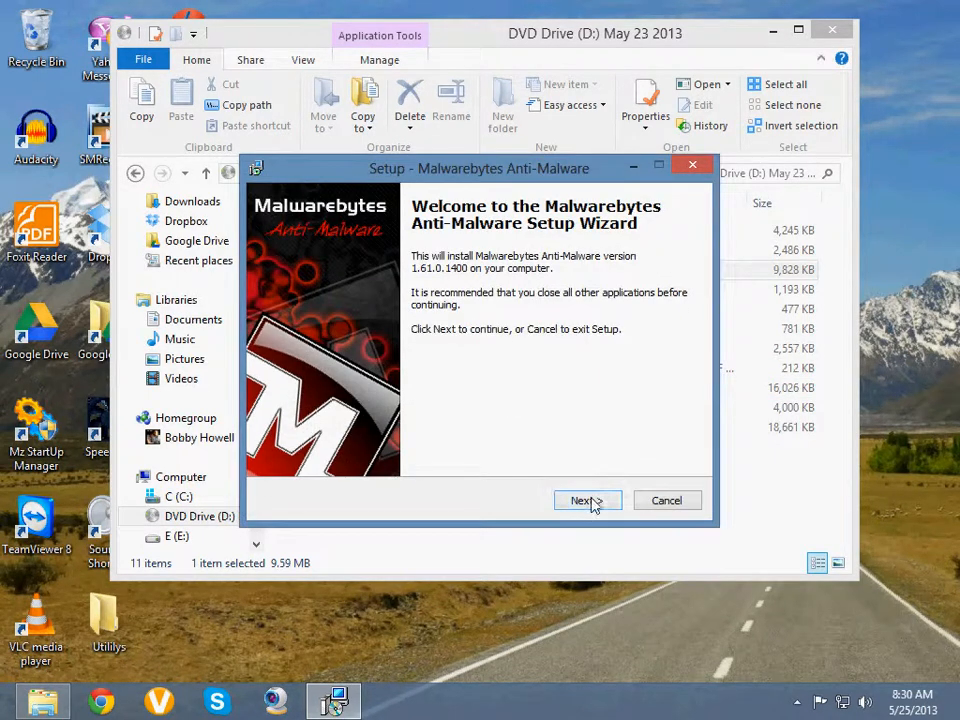
- Accept the Malwarebytes Anti-Malware license agreement and keep the default installation folder
left_click(590, 503)
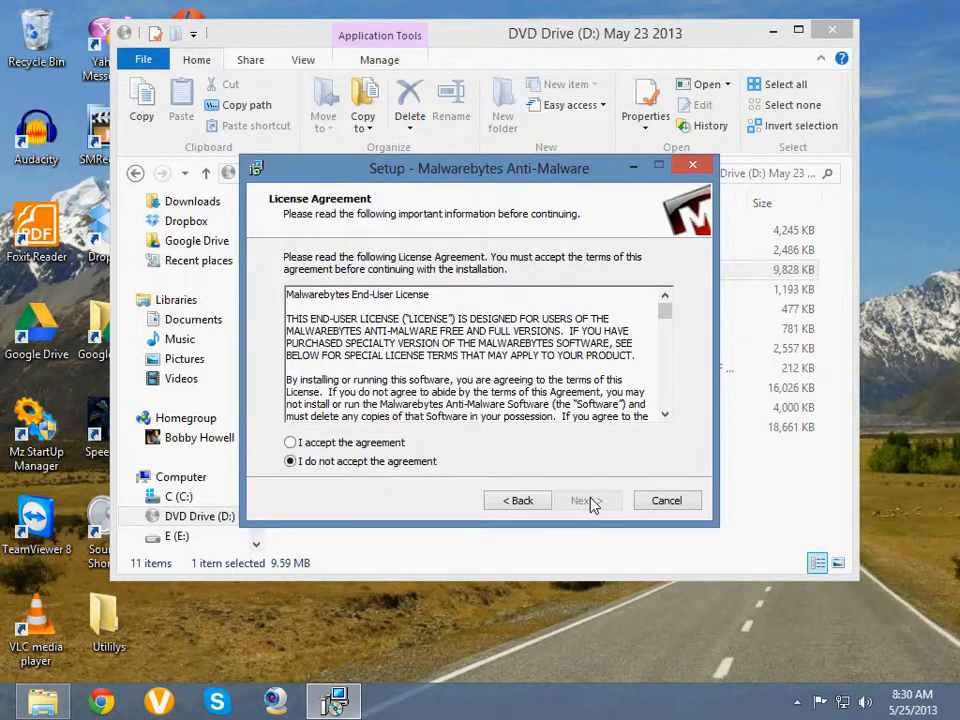
left_click(290, 443)
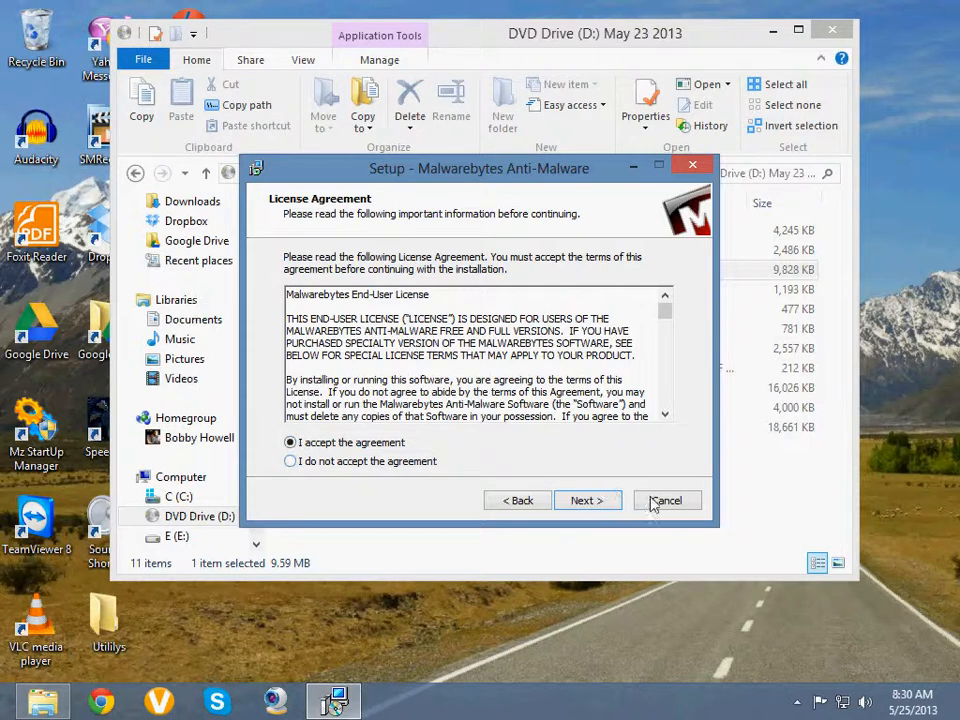
left_click(601, 510)
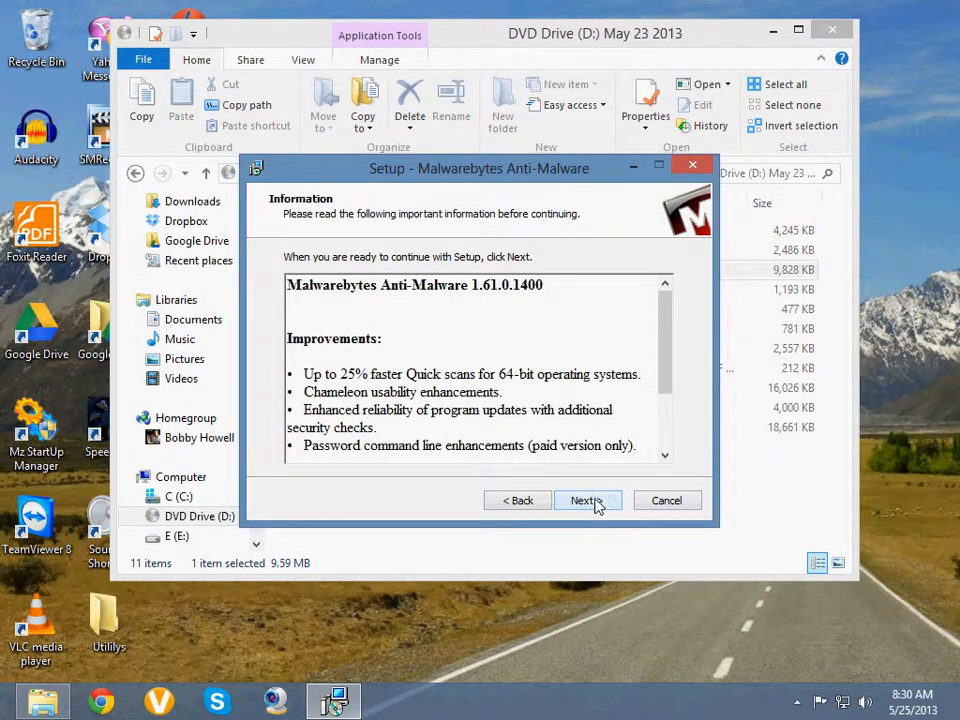
left_click(599, 507)
left_click(590, 502)
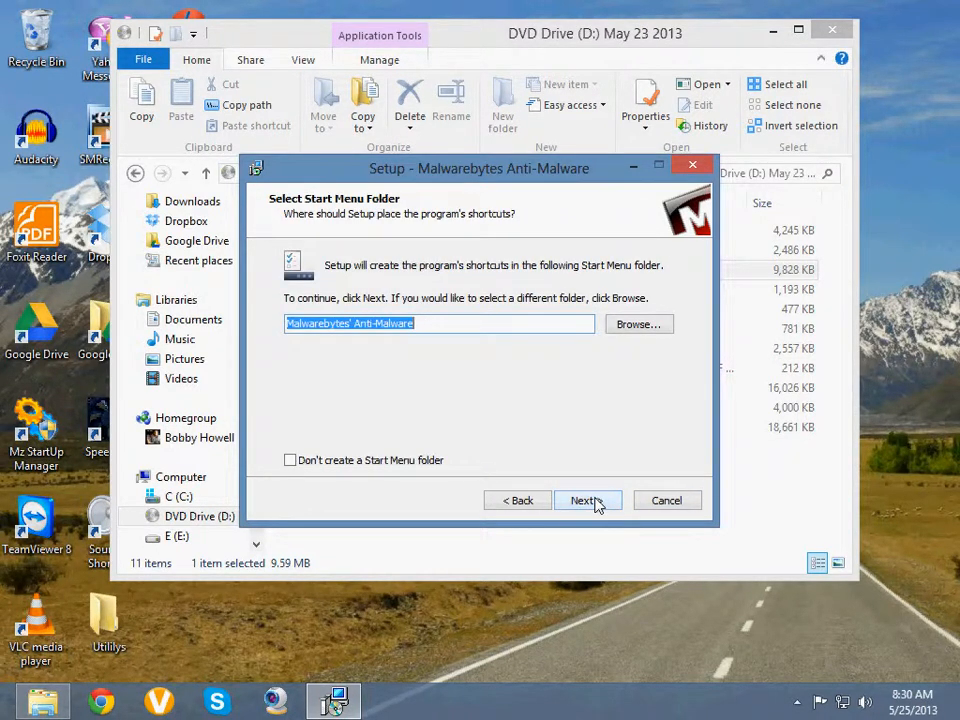
- Set the Malwarebytes setup to skip the Start Menu folder and create only a desktop icon
left_click(291, 462)
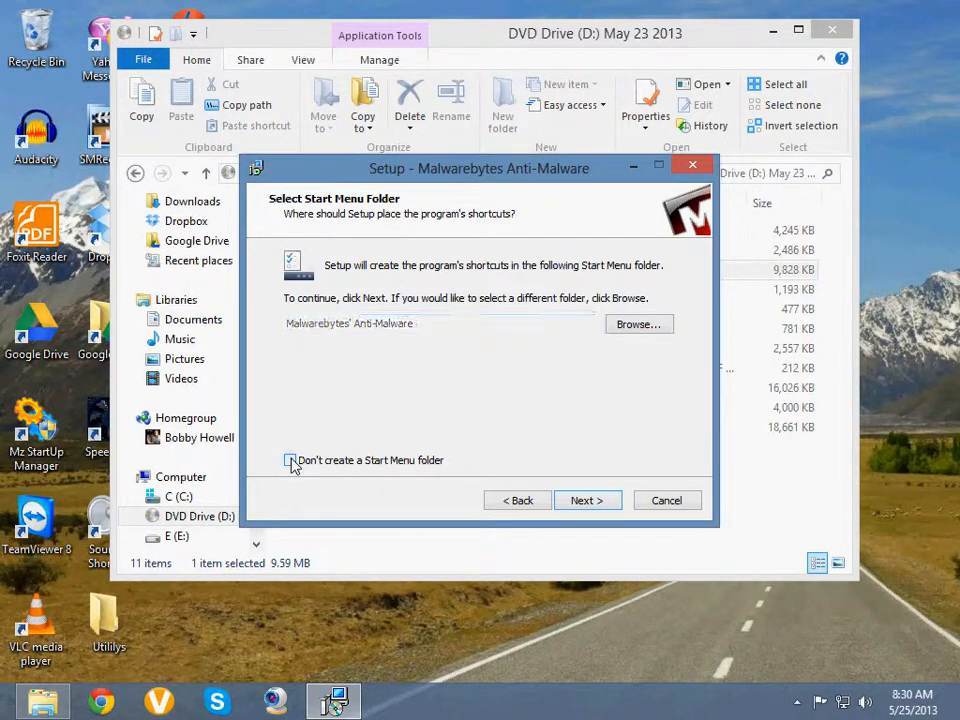
left_click(588, 505)
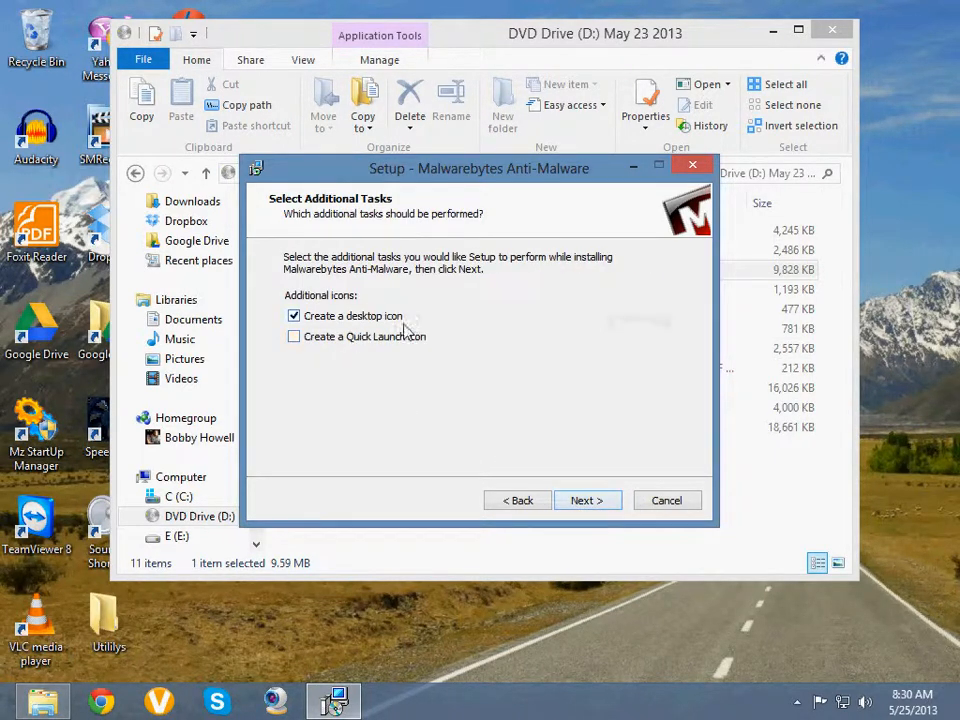
left_click(597, 503)
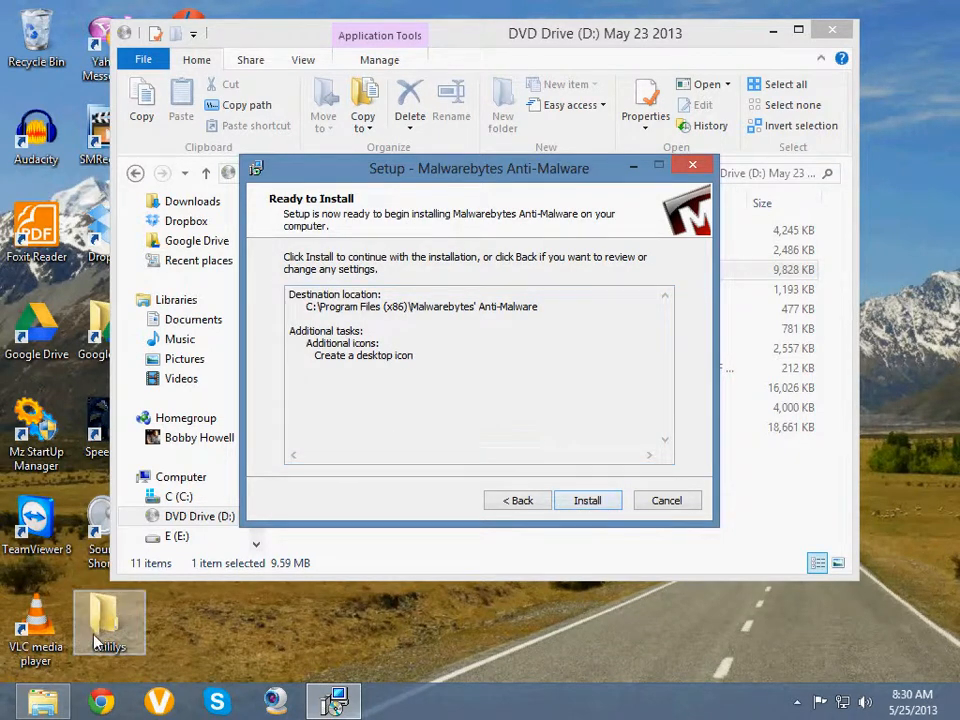
- Install Malwarebytes Anti-Malware and finish its setup without updating or launching the program
left_click(589, 502)
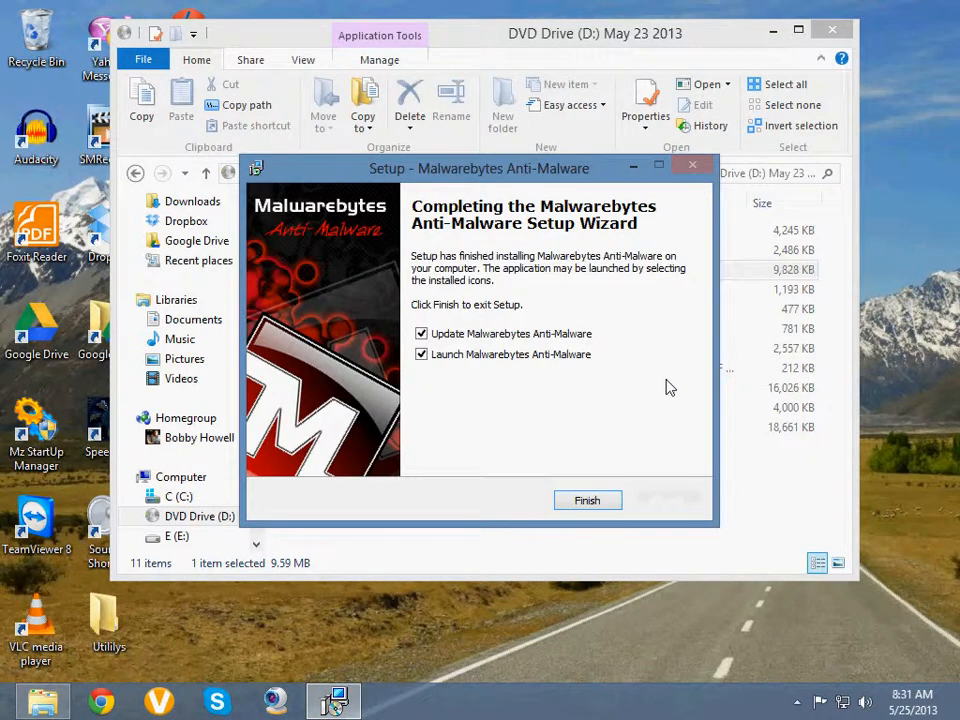
left_click(421, 335)
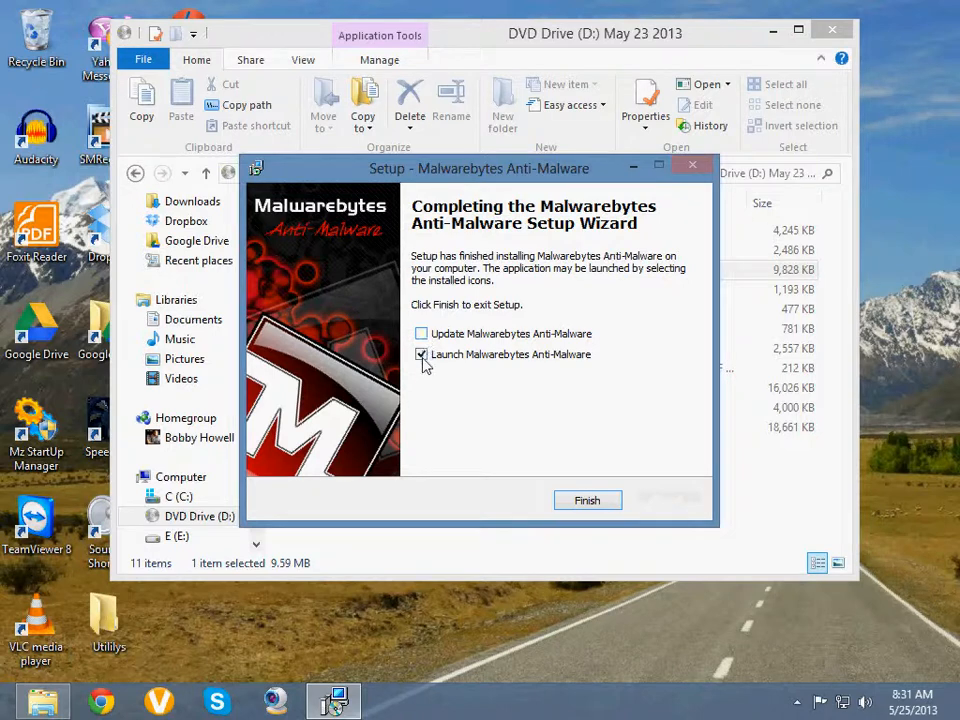
left_click(589, 503)
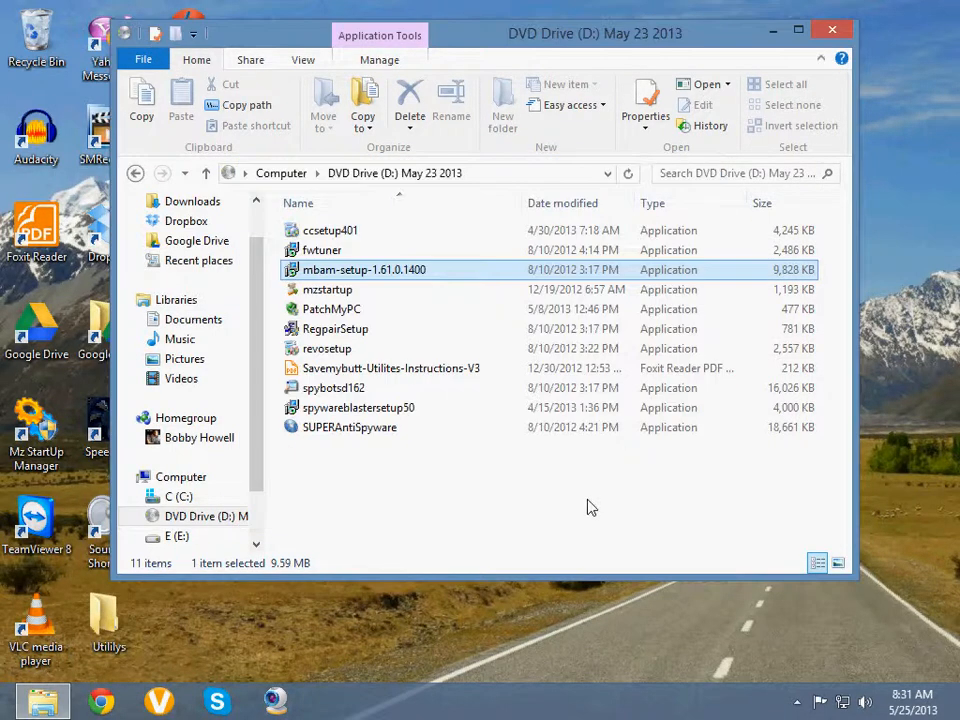
- Run mzstartup from the disc with English as the setup language
right_click(326, 296)
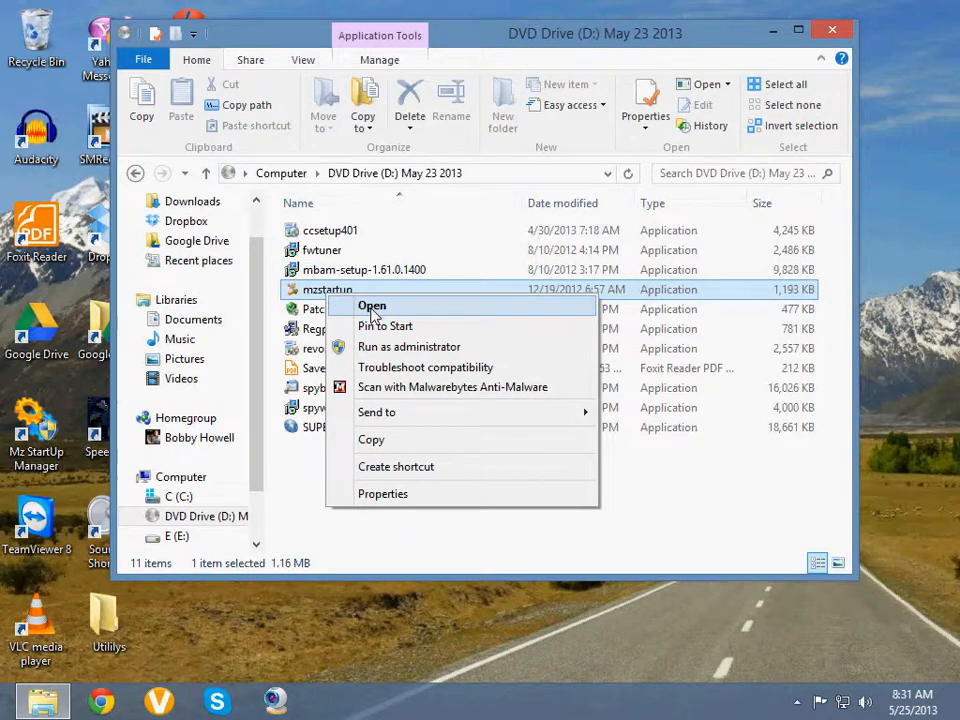
left_click(371, 308)
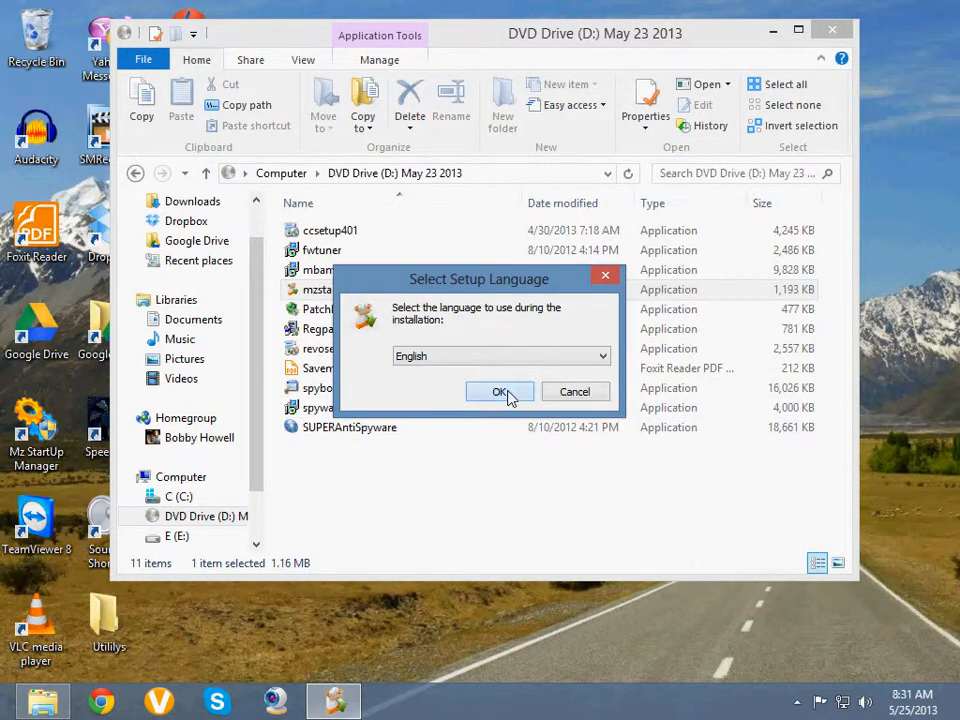
left_click(505, 394)
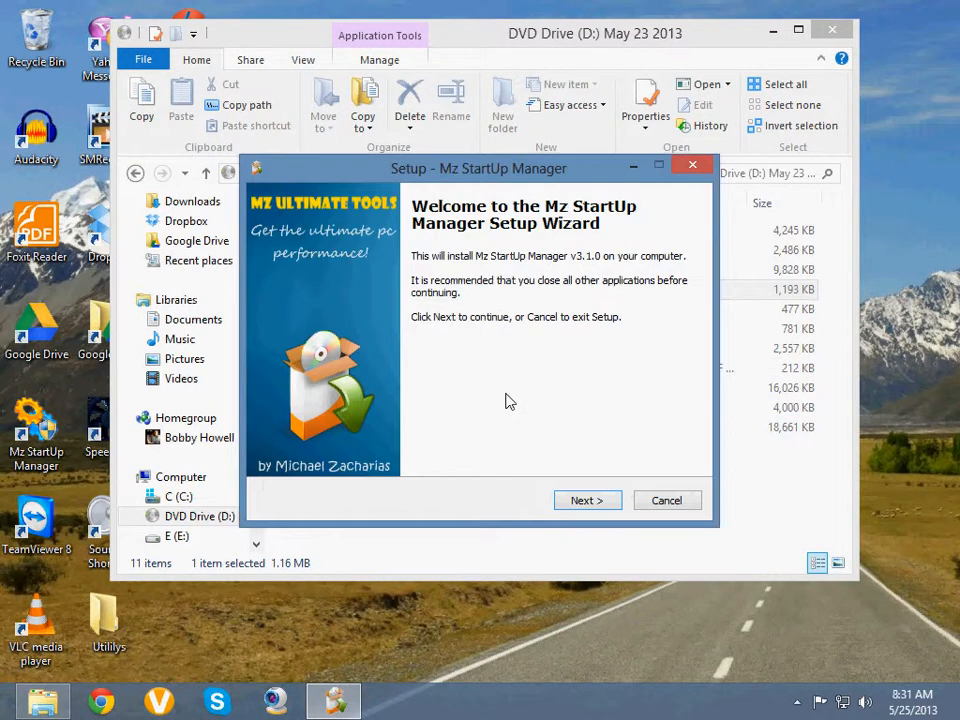
- Pass the Mz StartUp Manager license information and keep the default installation folder and Start Menu folder
left_click(588, 502)
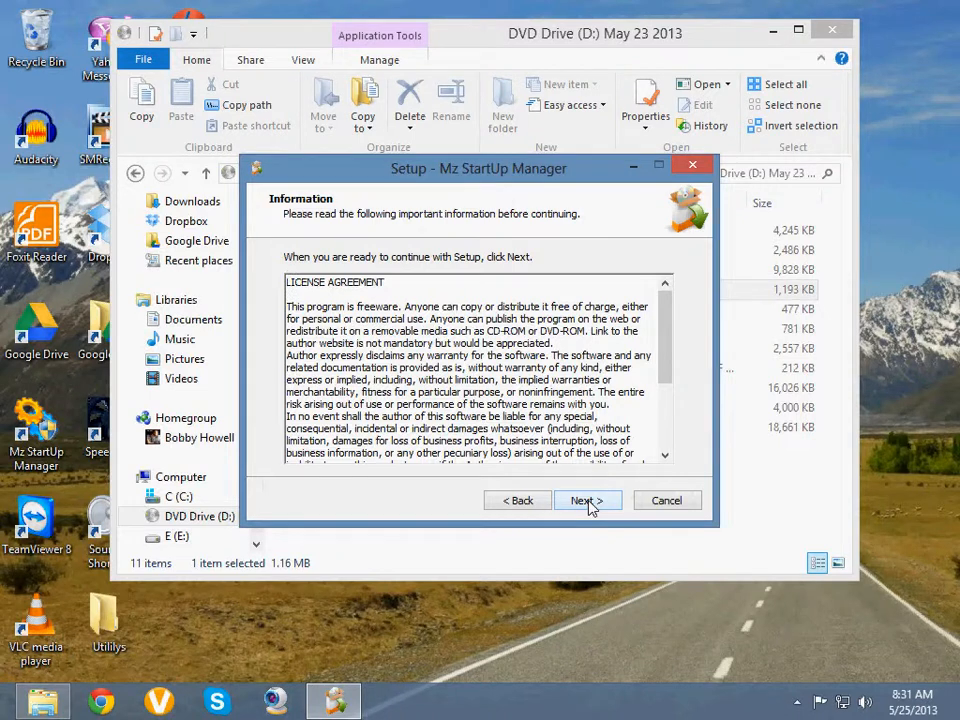
left_click(588, 502)
left_click(589, 502)
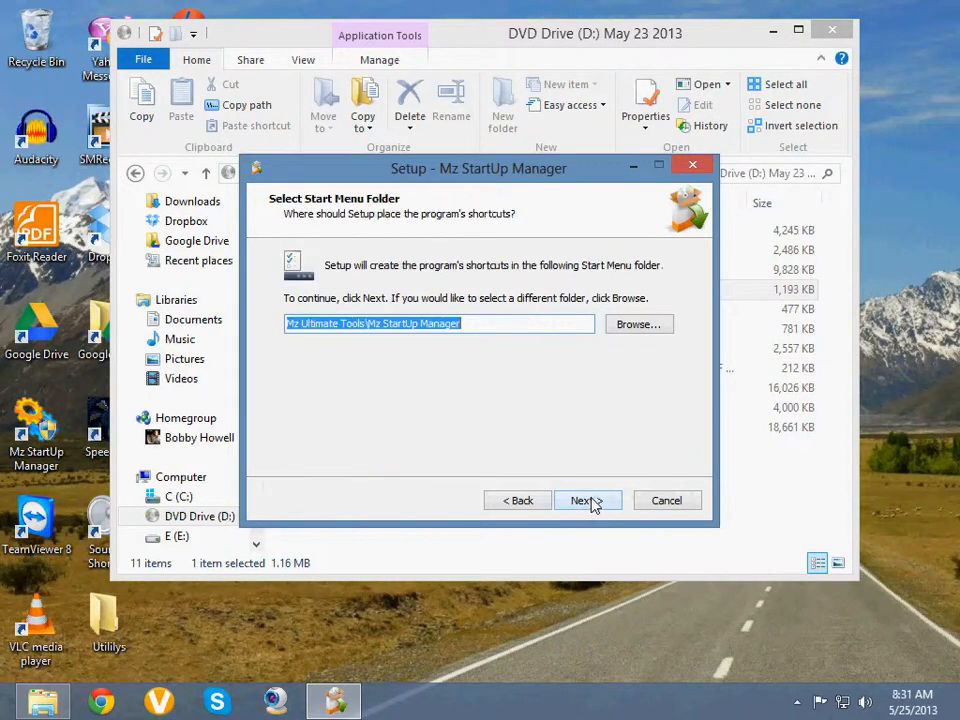
left_click(589, 505)
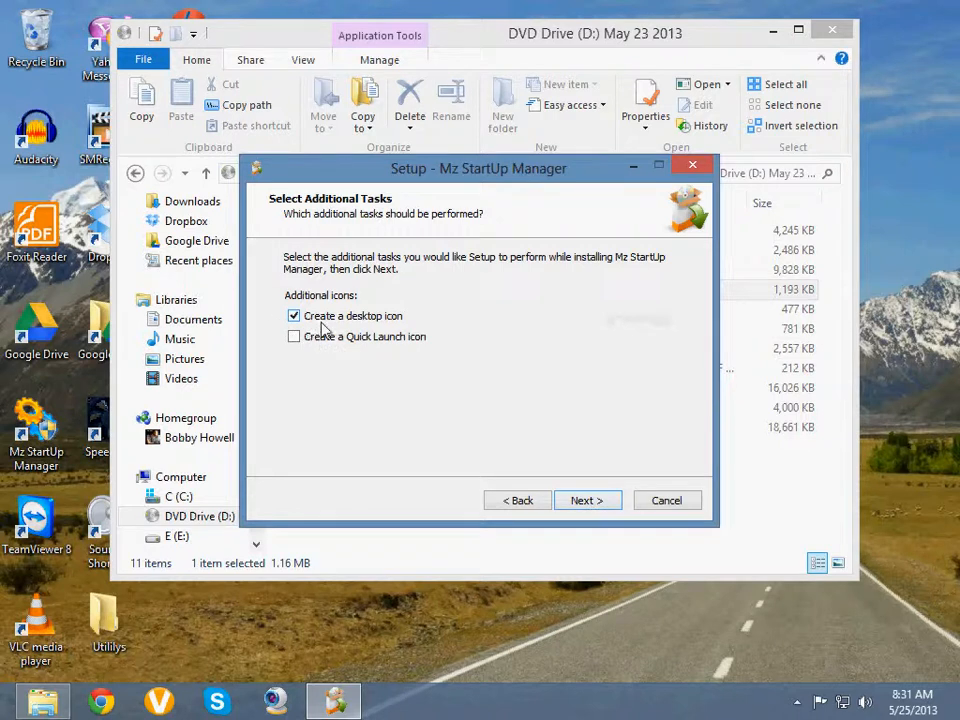
- Install Mz StartUp Manager with only a desktop icon and finish its setup without launching the program
left_click(596, 506)
left_click(590, 503)
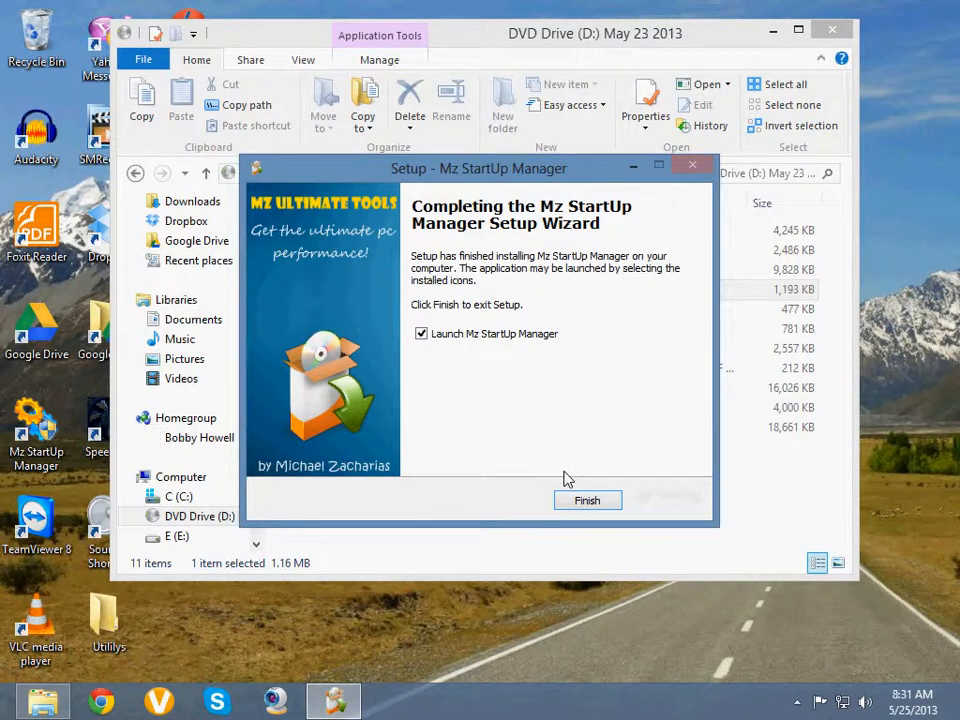
left_click(421, 334)
left_click(590, 505)
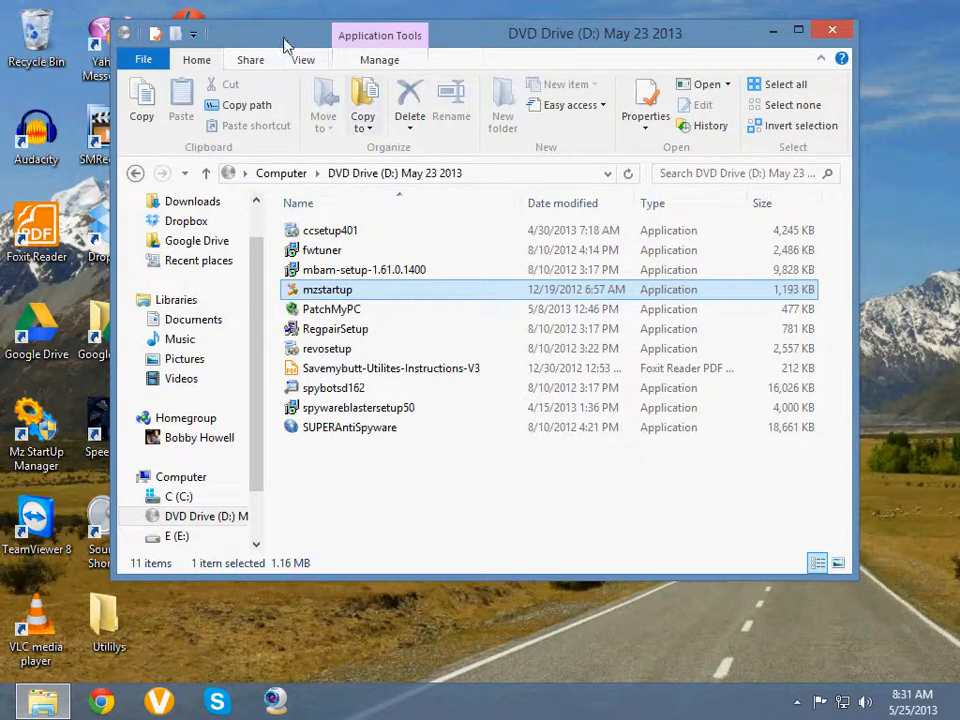
- Uncover the desktop icons, switch to Google Chrome and search Google for "patchmypc download"
left_click_drag(285, 45, 496, 58)
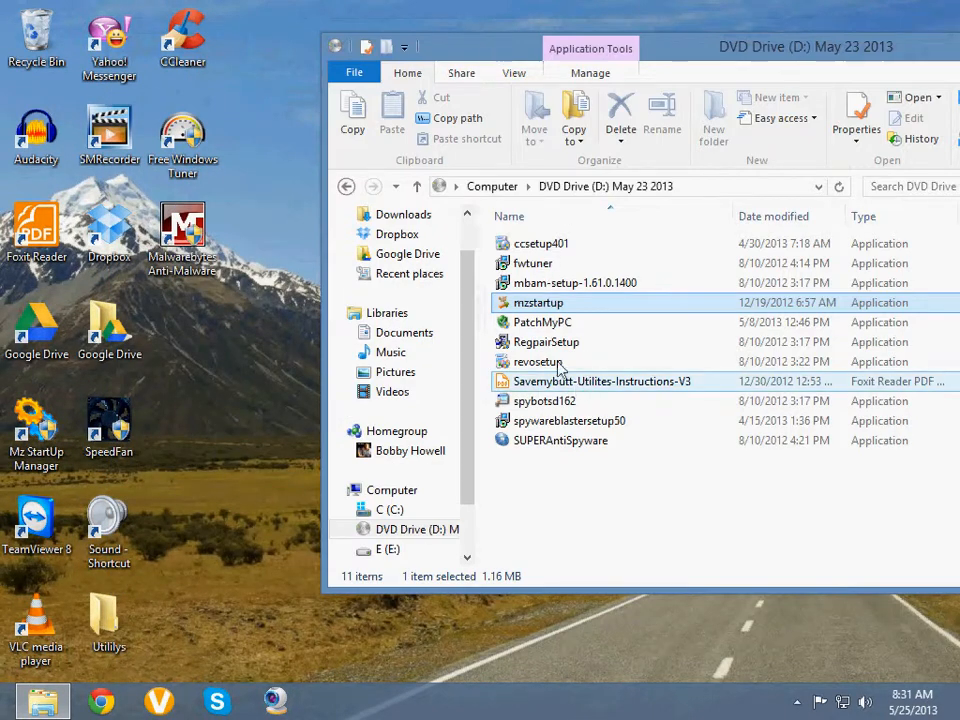
left_click(103, 701)
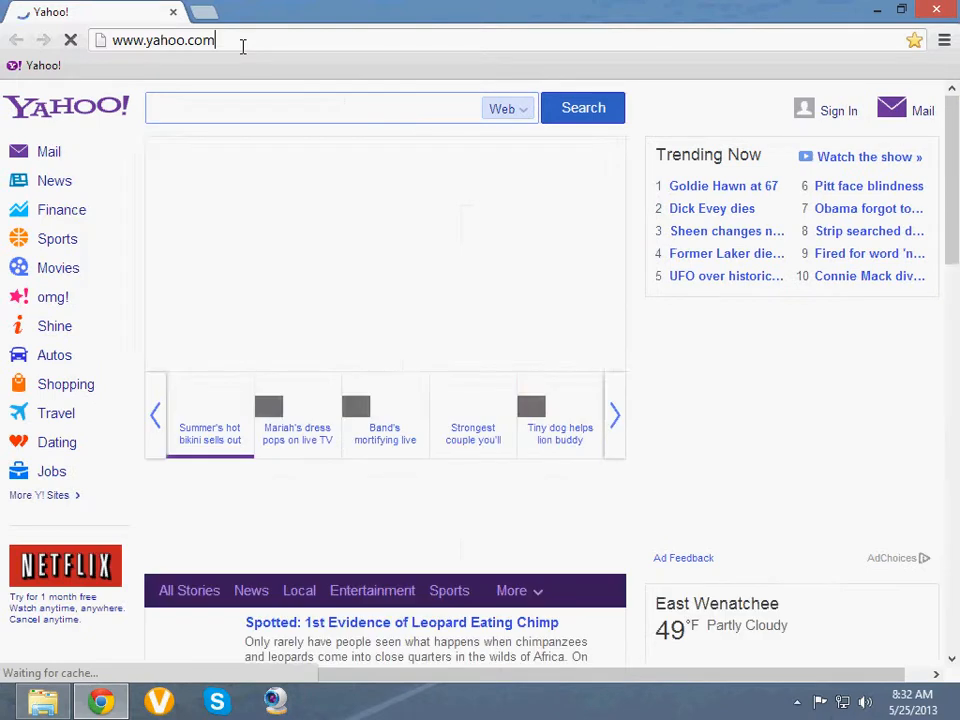
left_click(238, 44)
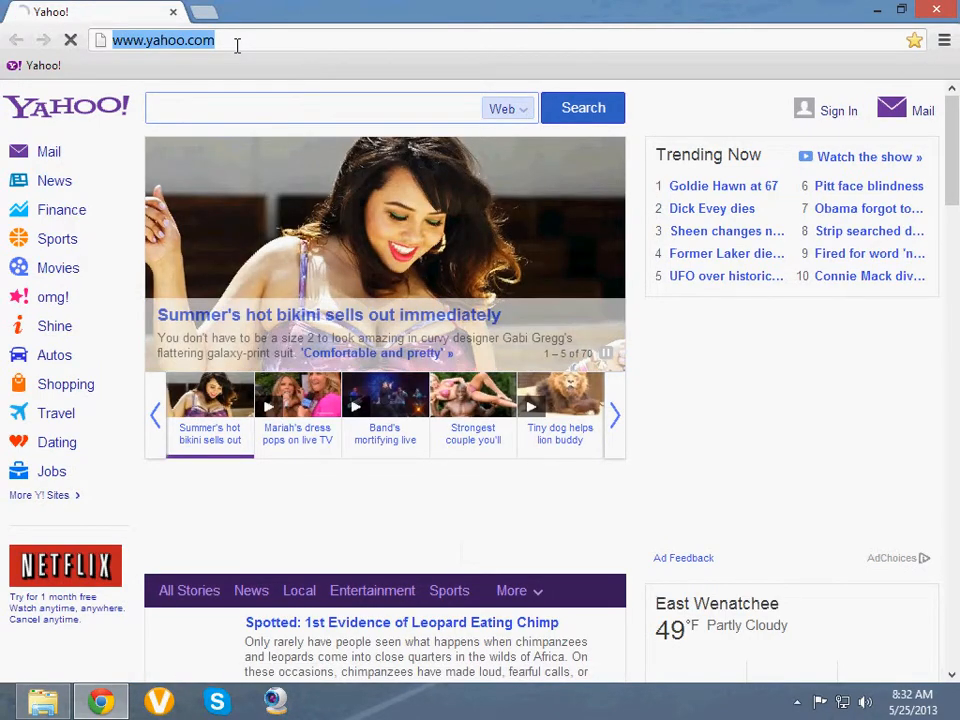
type("patc")
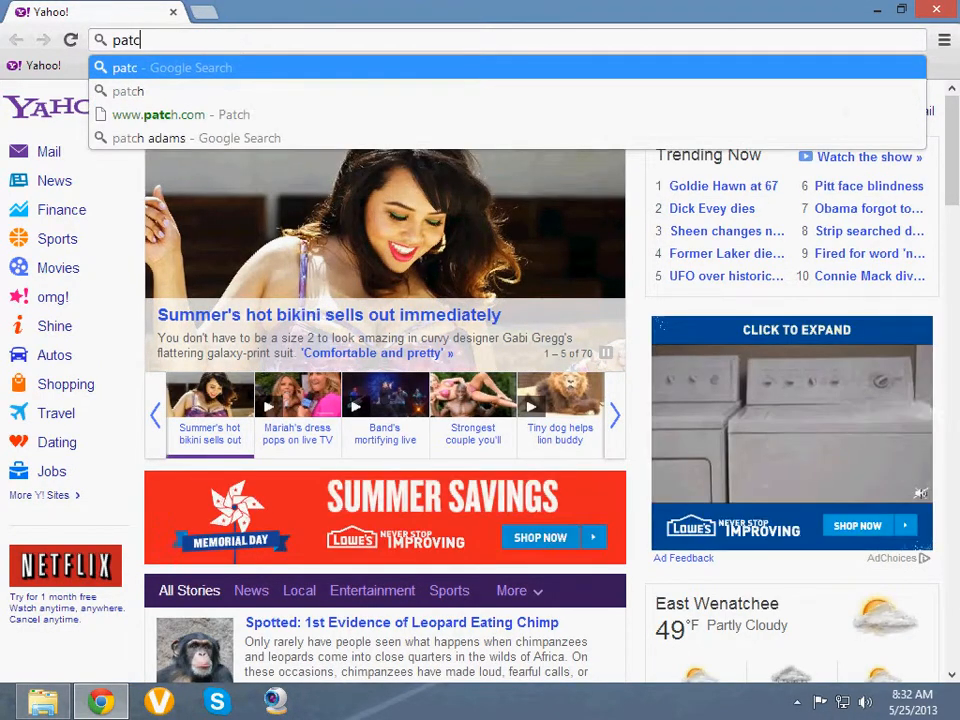
type("hmy")
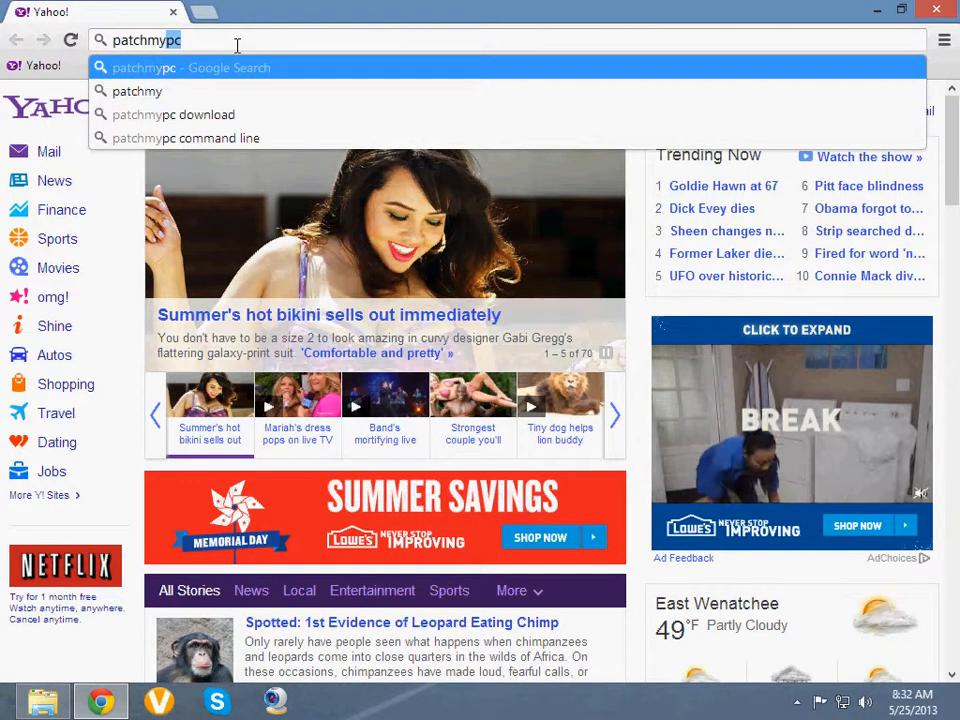
type("pc")
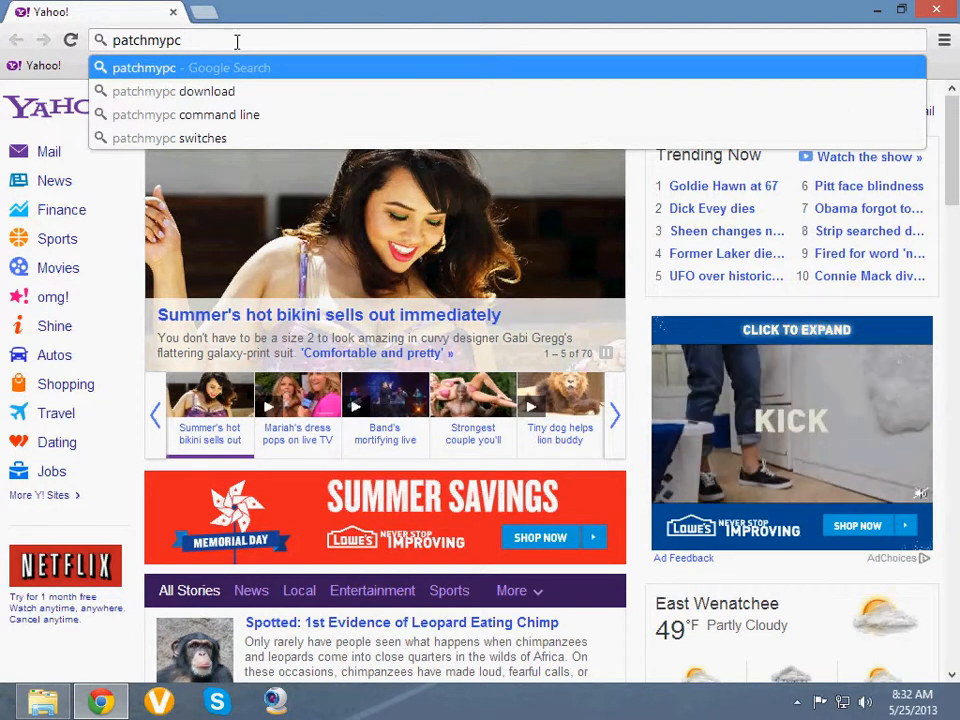
left_click(225, 92)
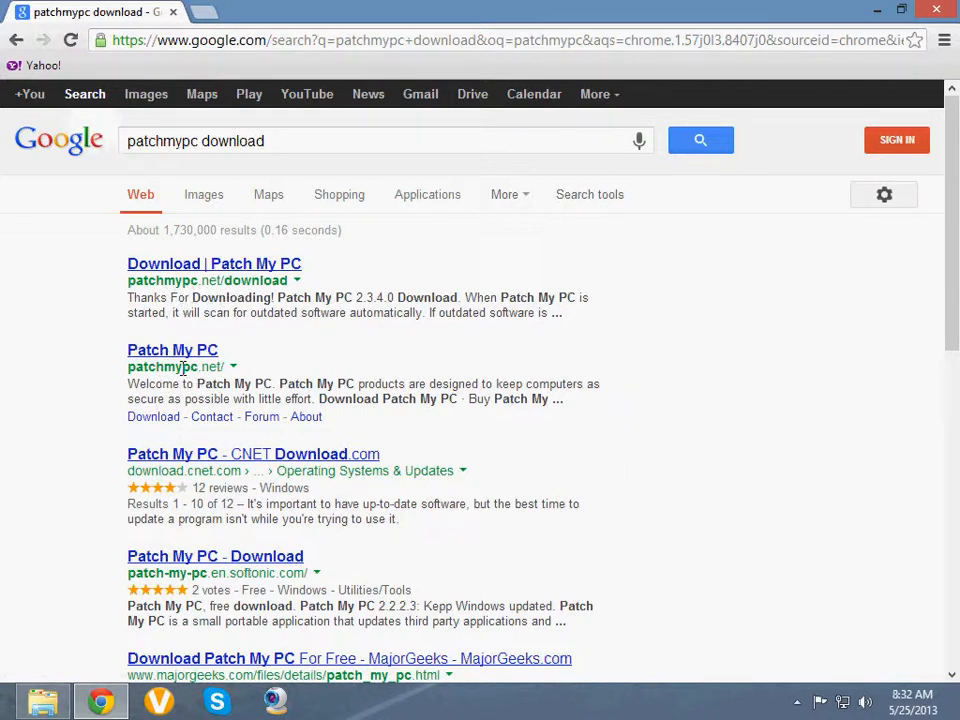
- Open the Download | Patch My PC page at patchmypc.net and look through its download information
left_click(216, 266)
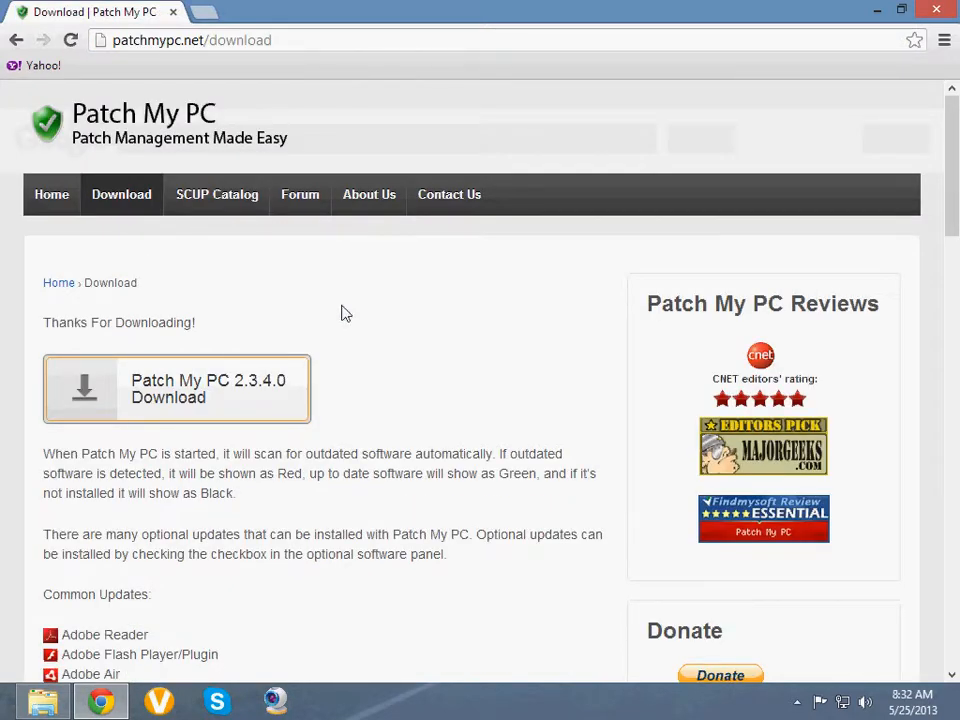
scroll(339, 465, "down", 3)
scroll(339, 446, "up", 3)
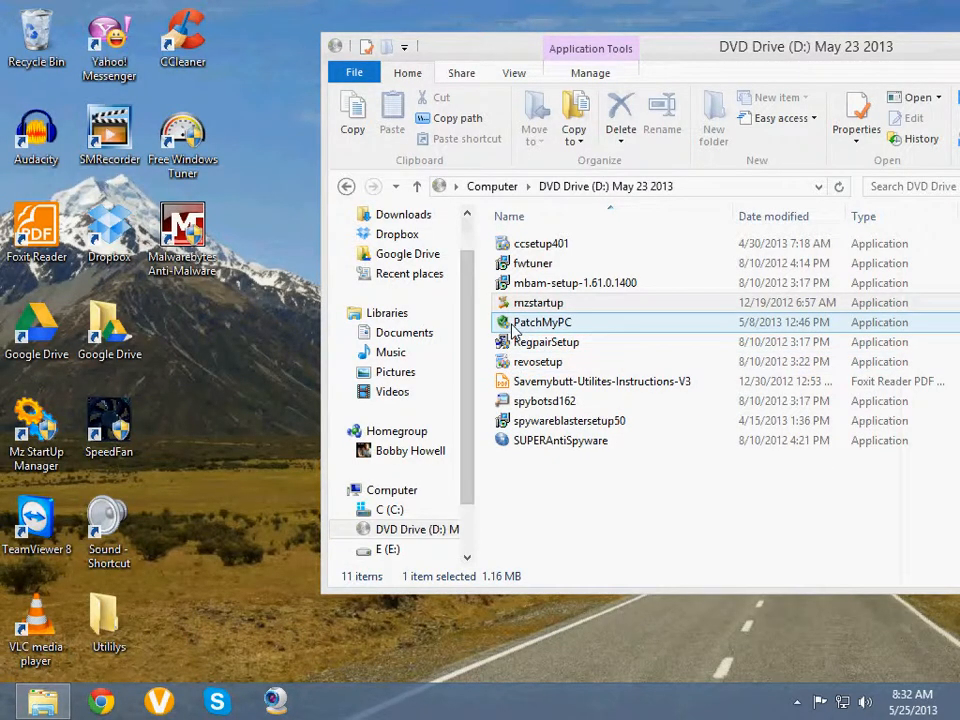
- Copy PatchMyPC from the disc into the desktop folder Utililys and check the folder's contents
left_click(512, 327)
left_click_drag(512, 330, 115, 648)
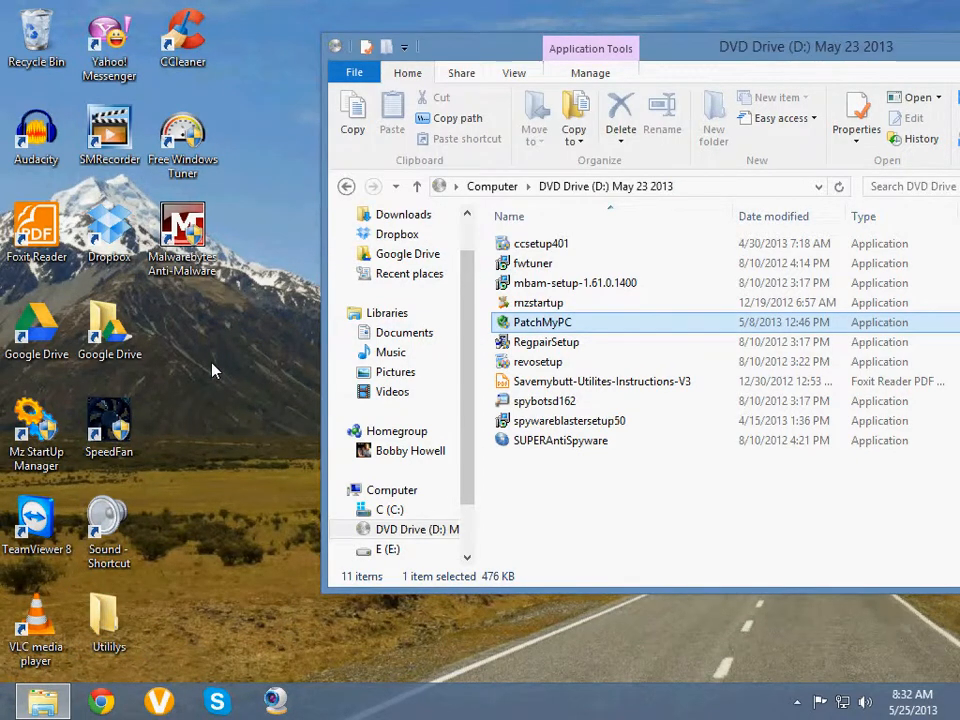
double_click(107, 621)
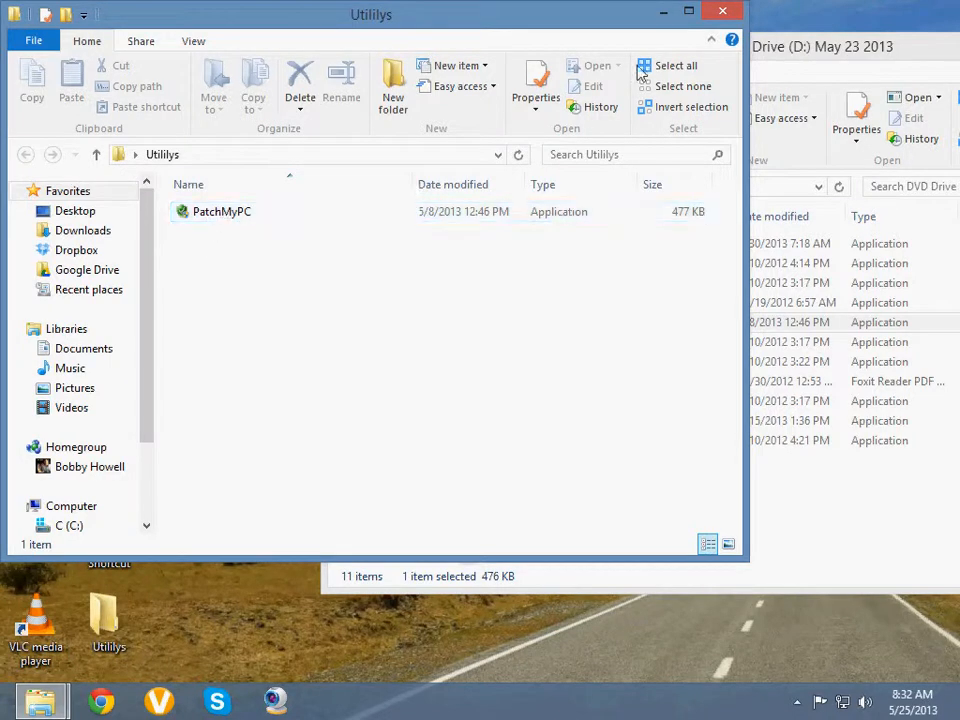
left_click(722, 11)
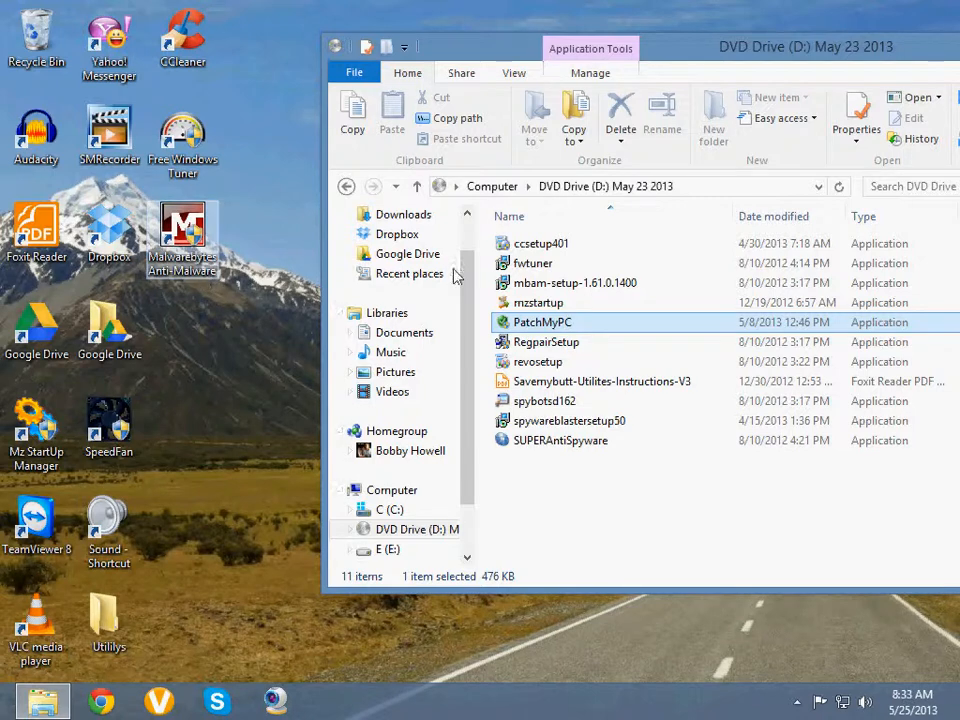
- Move the Malwarebytes Anti-Malware, Free Windows Tuner and CCleaner desktop shortcuts into the Utililys folder and check its contents
left_click_drag(818, 50, 628, 68)
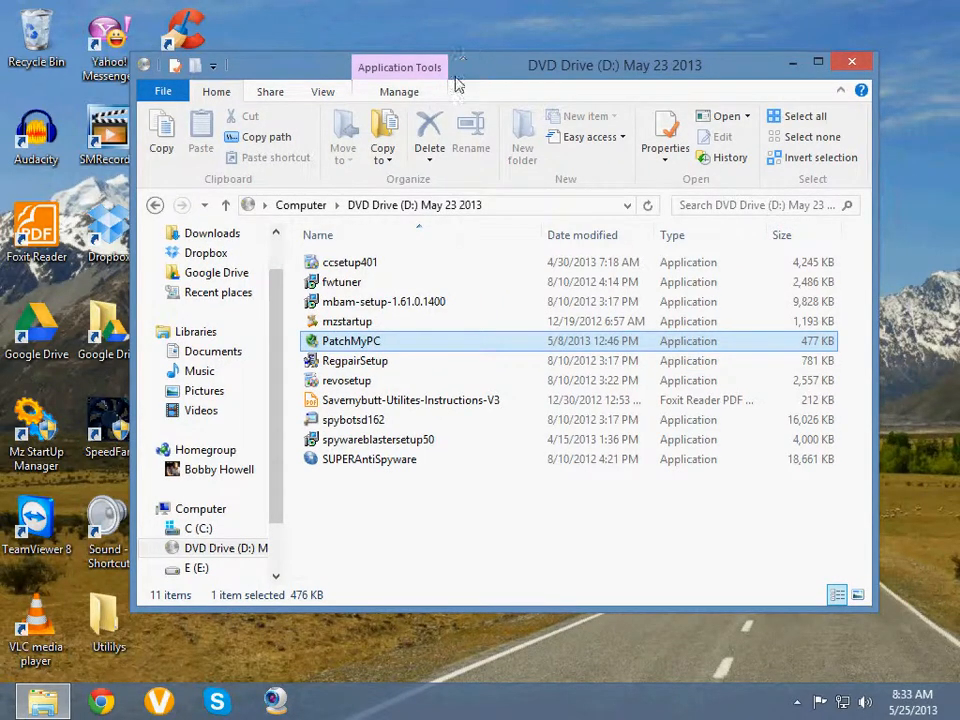
left_click_drag(478, 70, 642, 46)
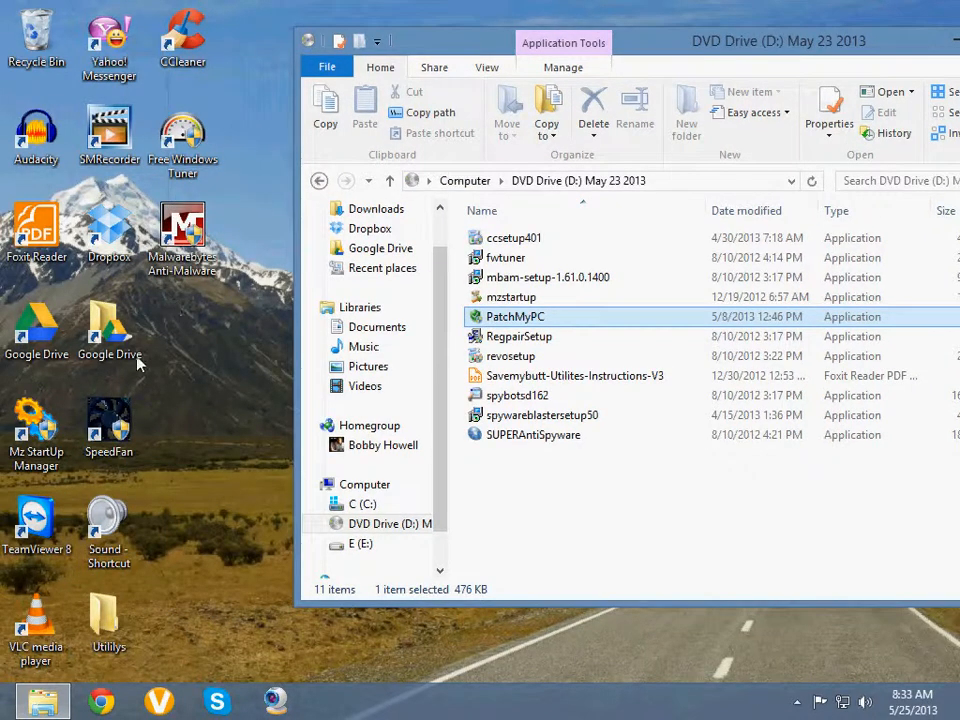
left_click_drag(182, 232, 117, 618)
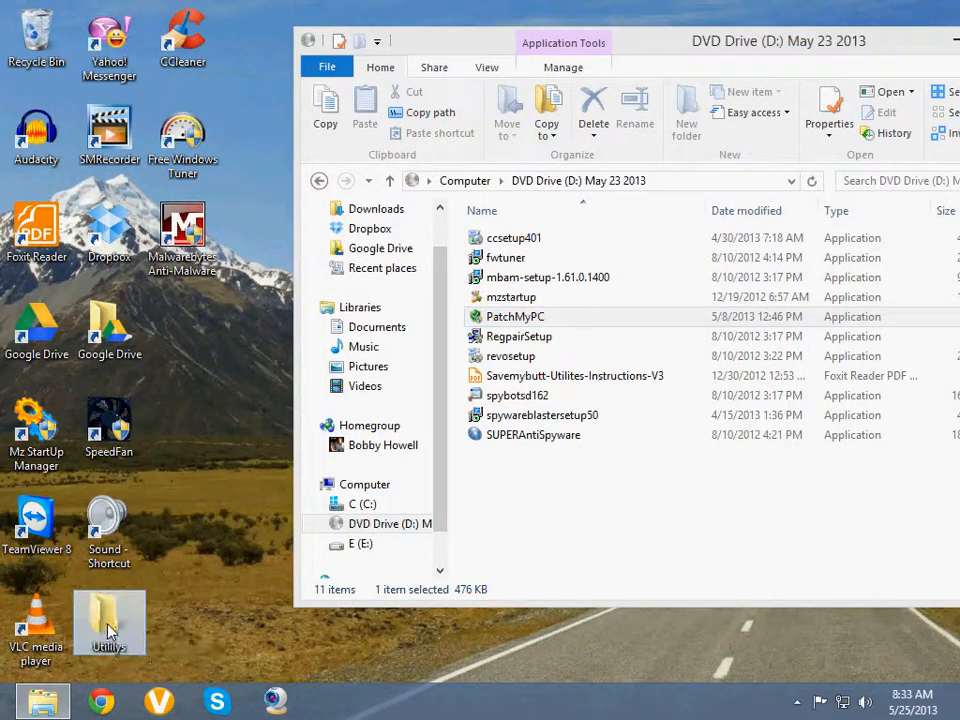
left_click_drag(182, 140, 117, 620)
left_click_drag(190, 37, 100, 617)
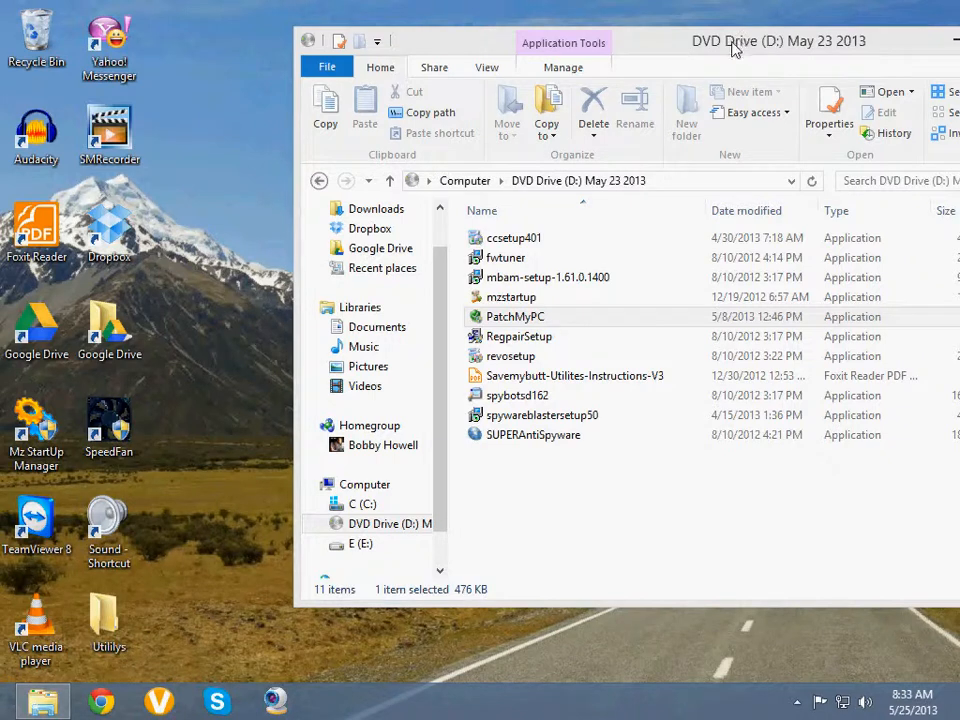
double_click(107, 598)
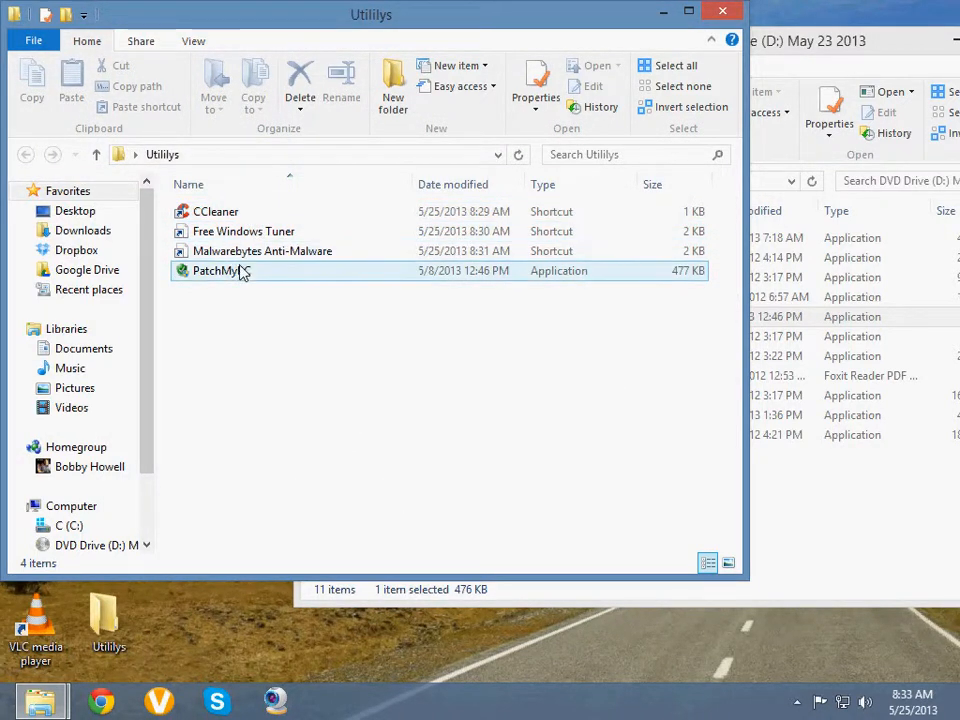
left_click(724, 12)
- Run RegpairSetup from the disc and allow it to start
left_click_drag(748, 40, 521, 52)
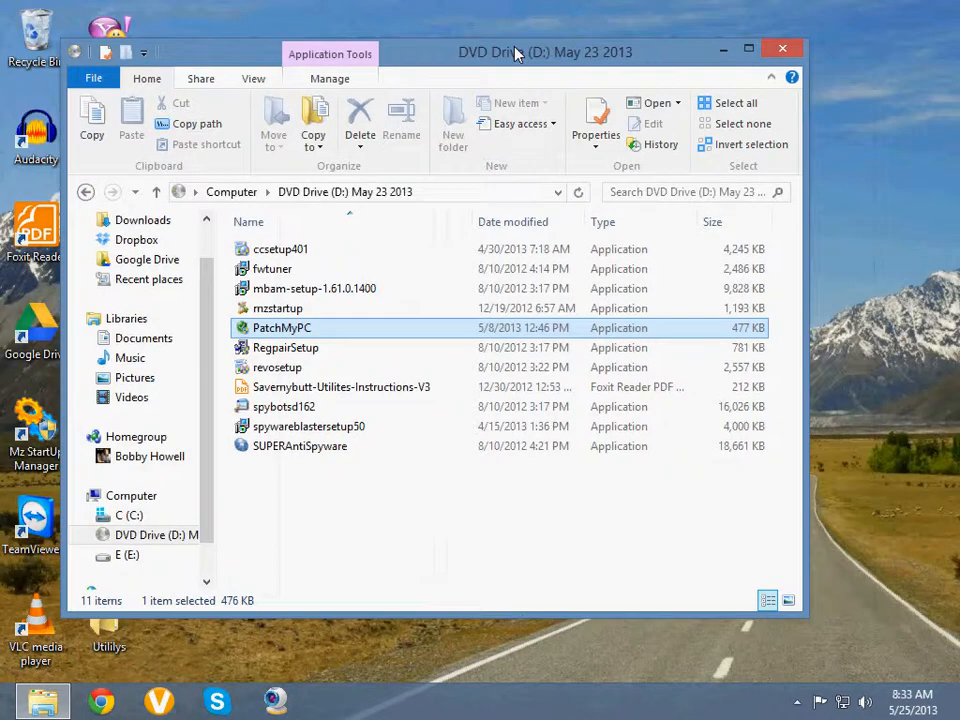
right_click(268, 357)
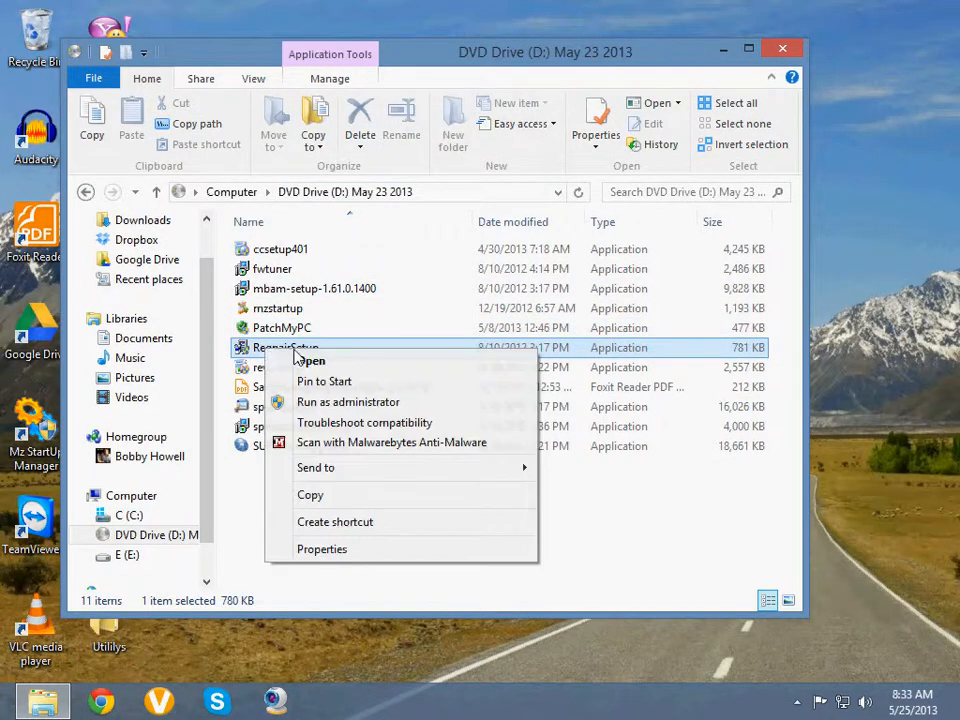
left_click(305, 360)
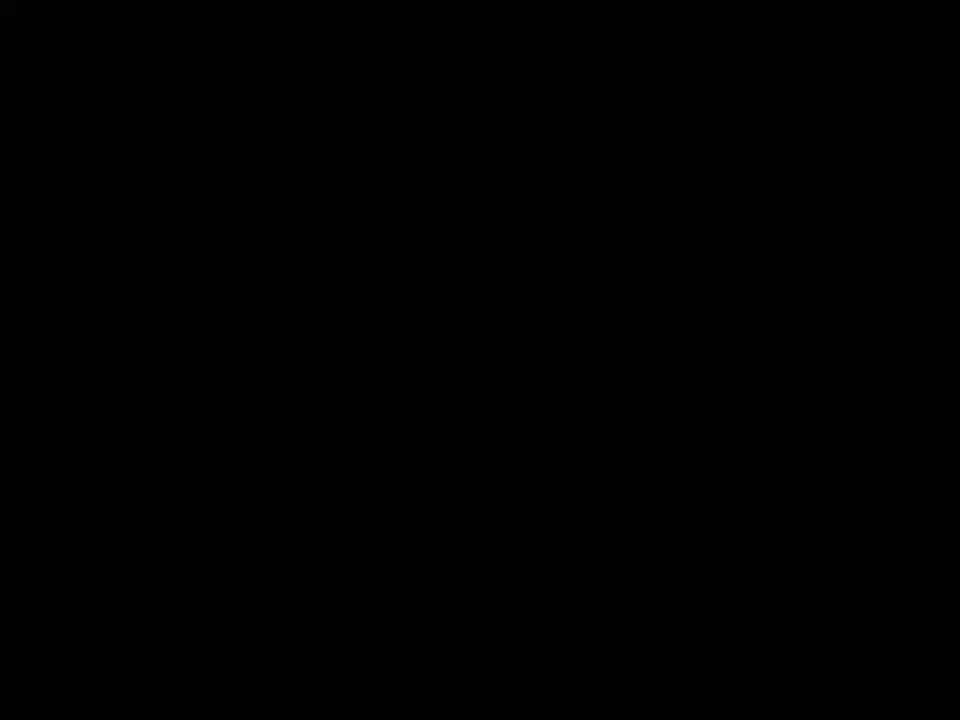
left_click(574, 398)
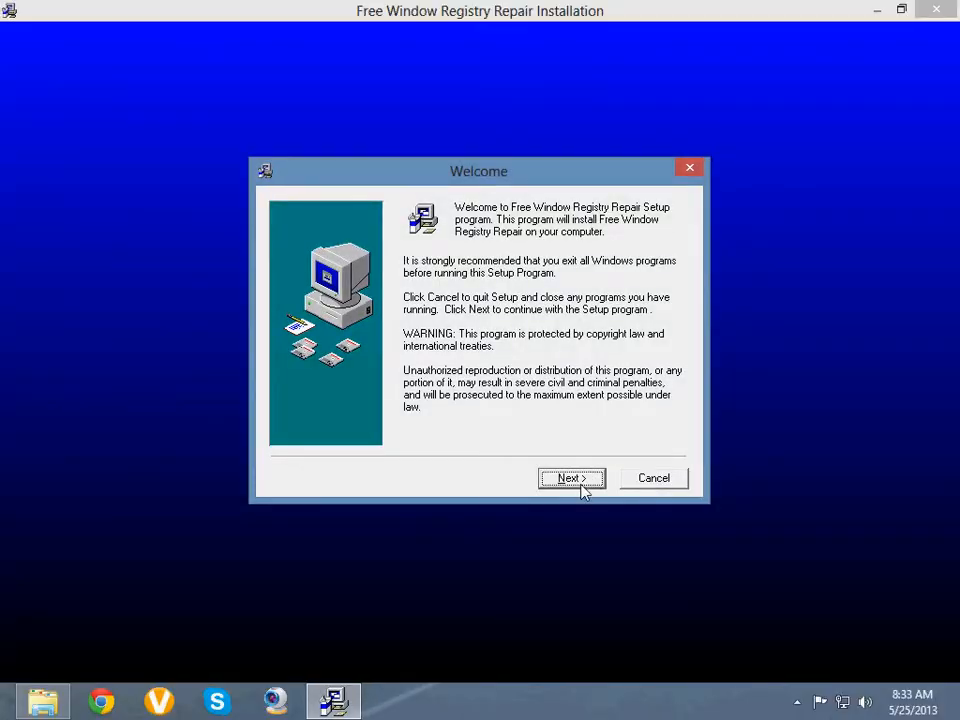
- Install Free Window Registry Repair in the default destination folder and finish its setup without launching the program
left_click(583, 480)
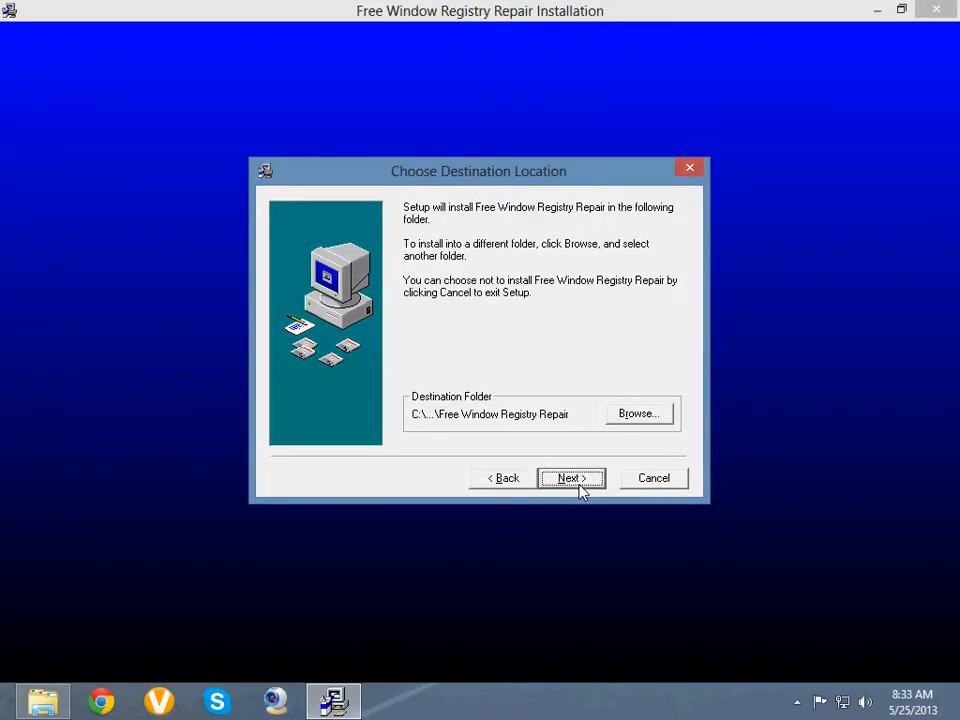
left_click(583, 480)
left_click(583, 480)
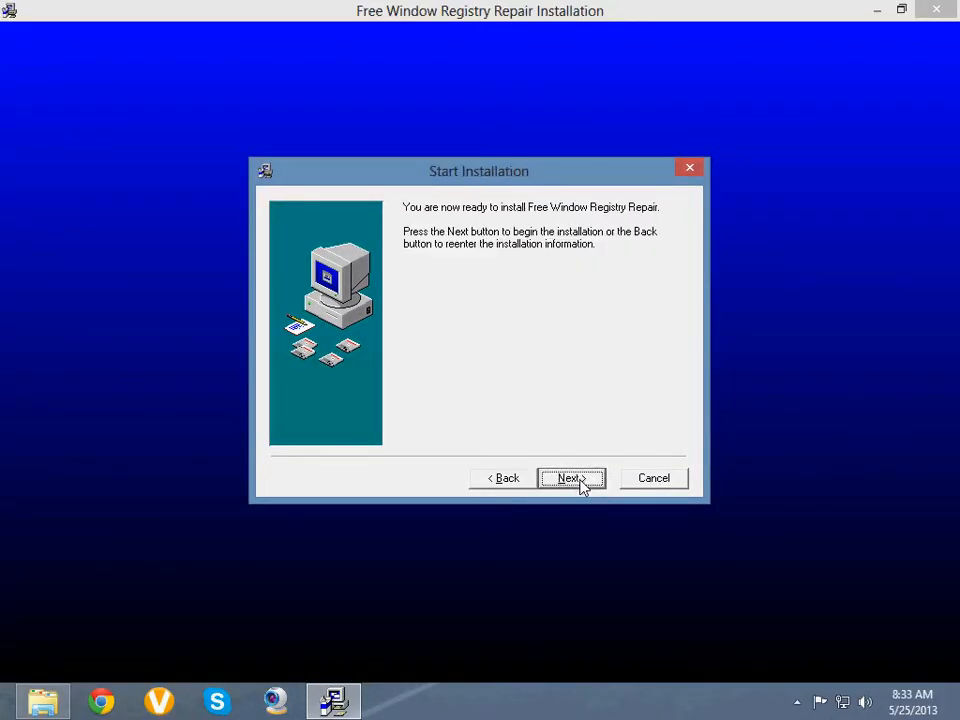
left_click(583, 480)
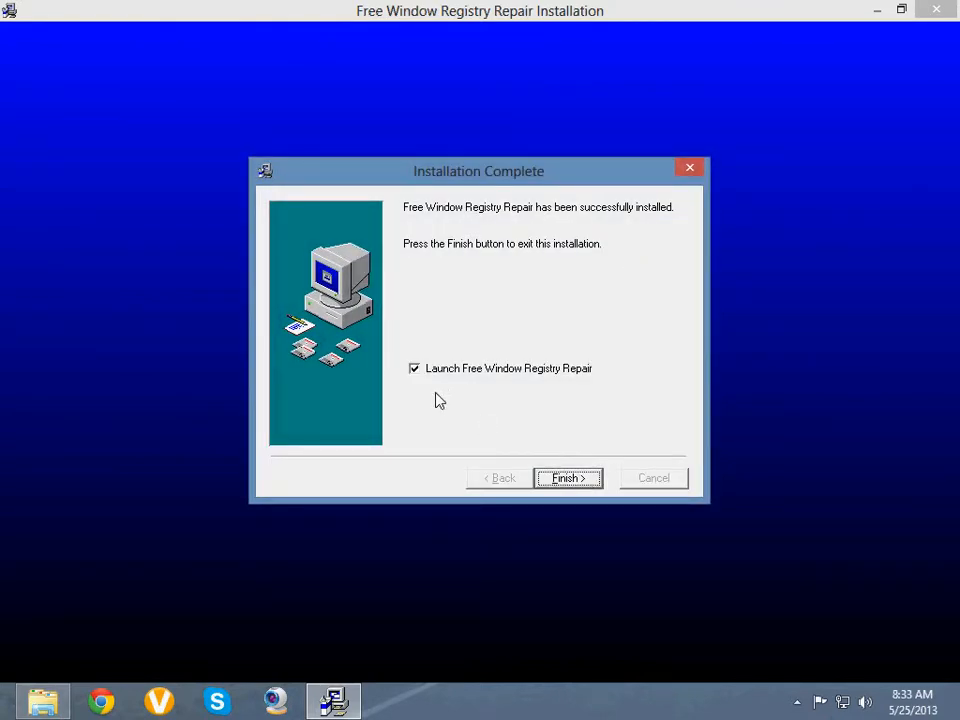
left_click(415, 369)
left_click(564, 480)
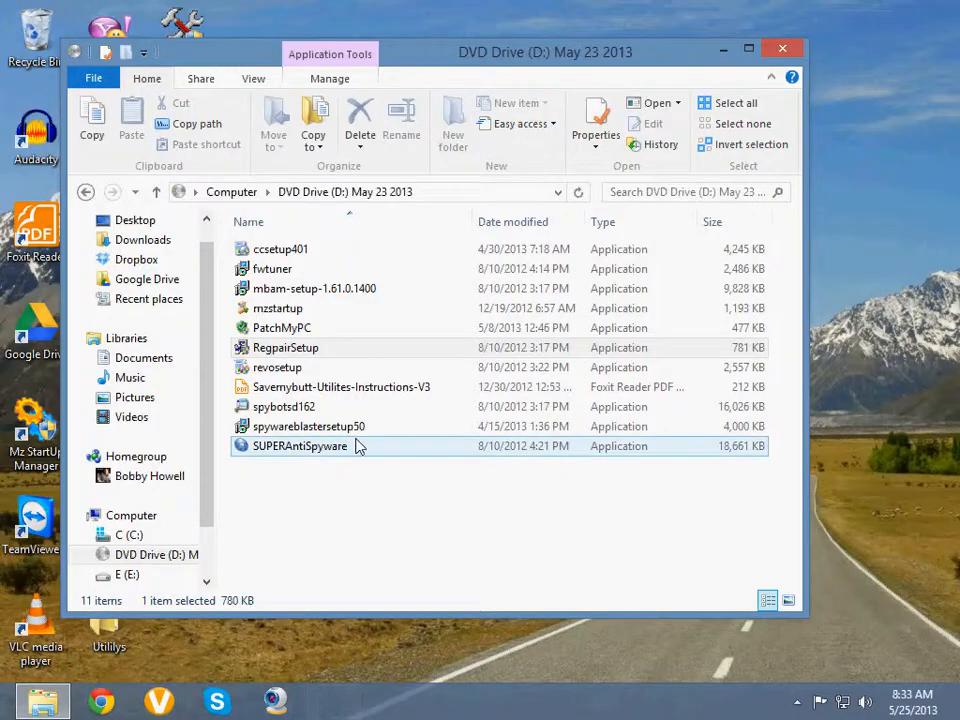
- Run revosetup from the disc with English as the installer language
right_click(294, 368)
left_click(332, 377)
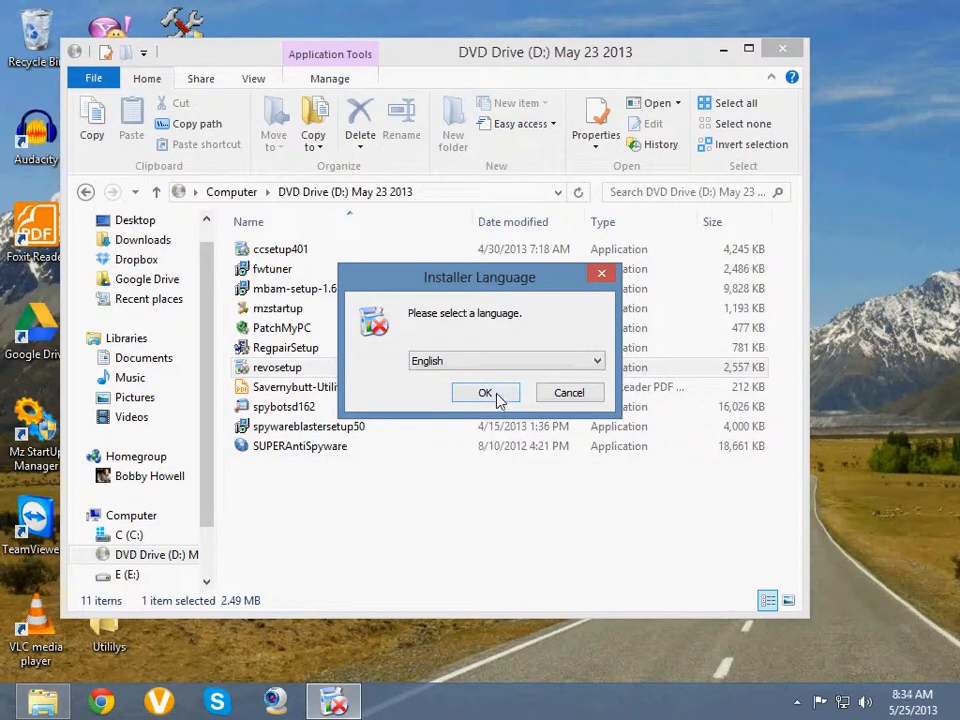
left_click(485, 394)
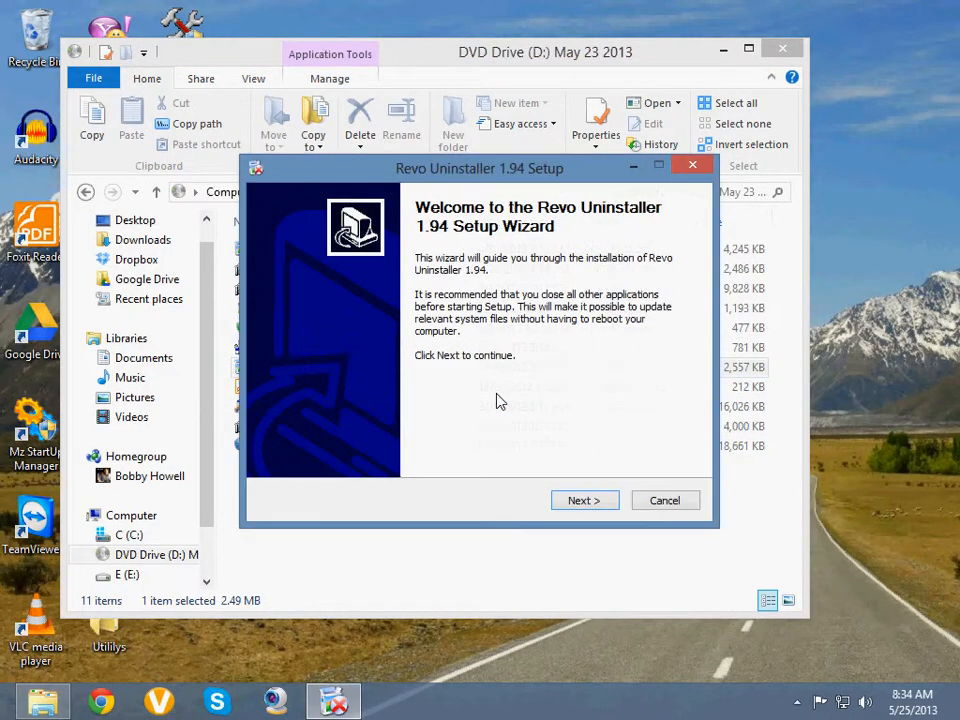
- Install Revo Uninstaller 1.94 in the default destination folder, finish without launching it and close the thank-you web page
left_click(584, 501)
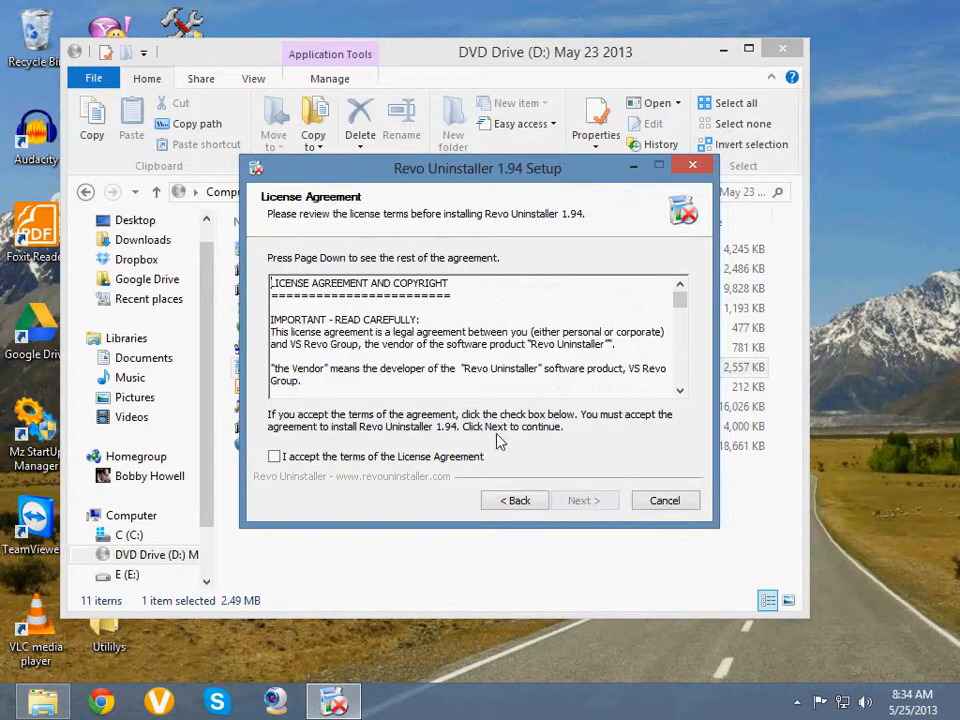
left_click(277, 459)
left_click(590, 505)
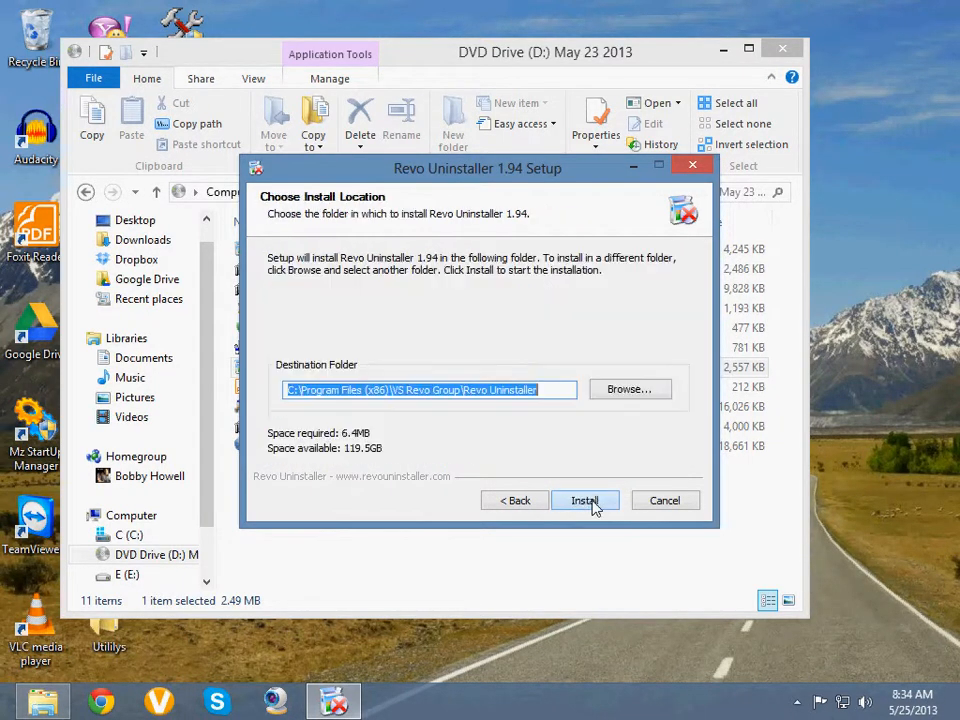
left_click(592, 499)
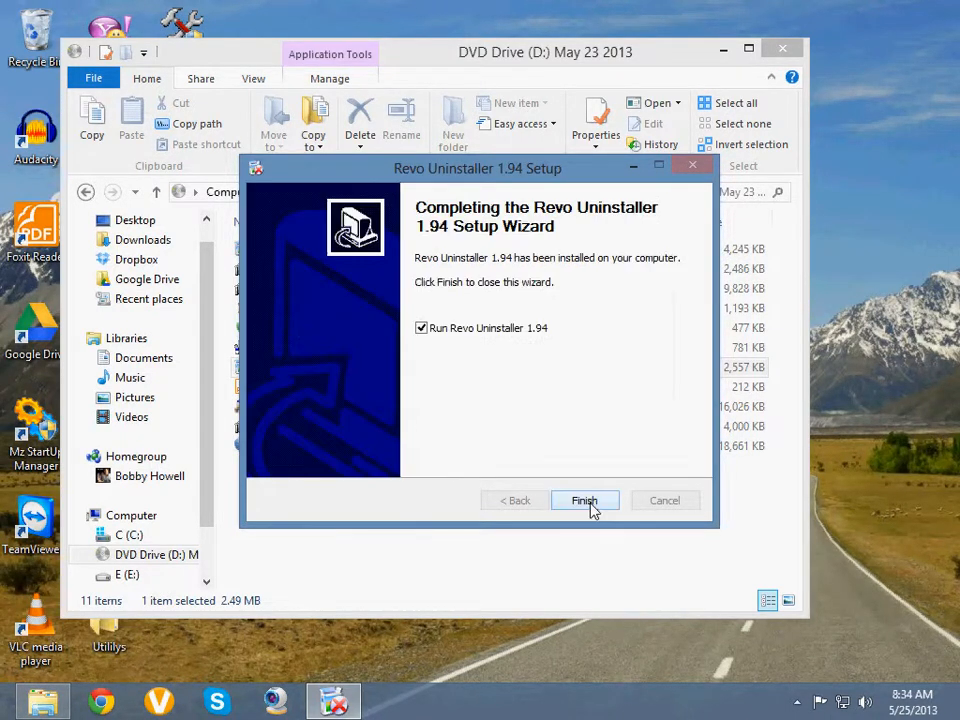
left_click(421, 329)
left_click(597, 505)
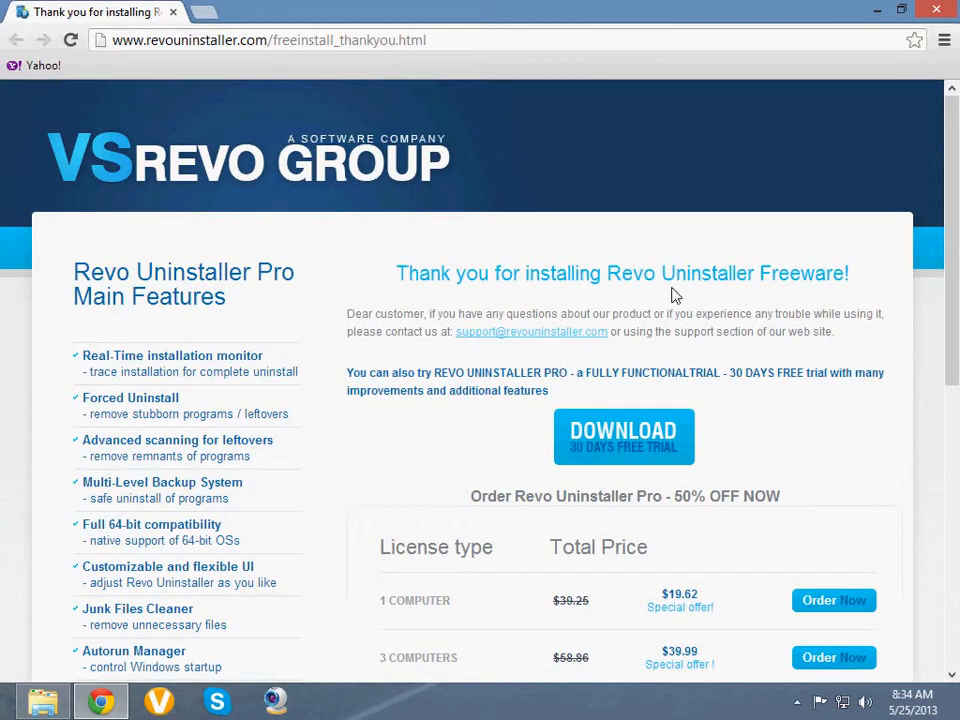
left_click(946, 10)
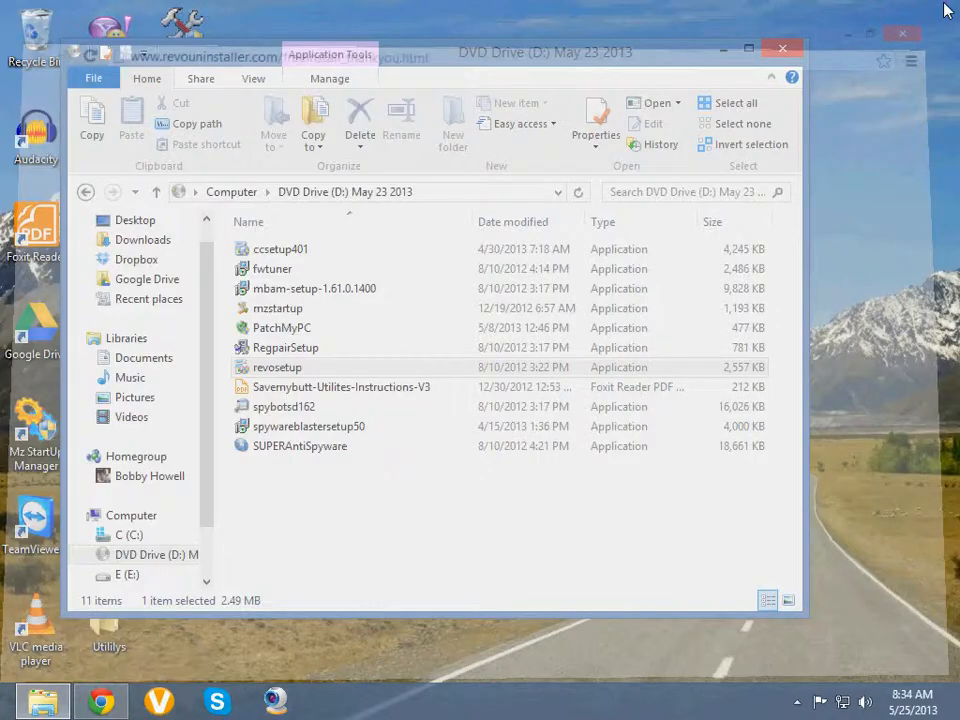
- Run spybotsd162 from the disc with English as the setup language and accept the license agreement
left_click(294, 410)
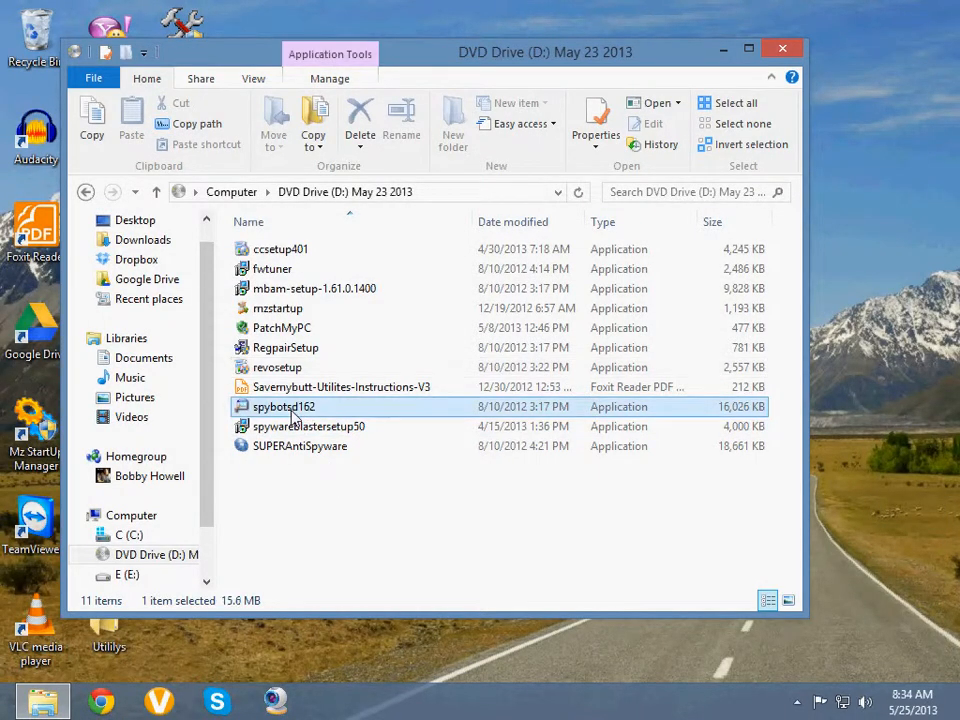
right_click(294, 416)
left_click(341, 428)
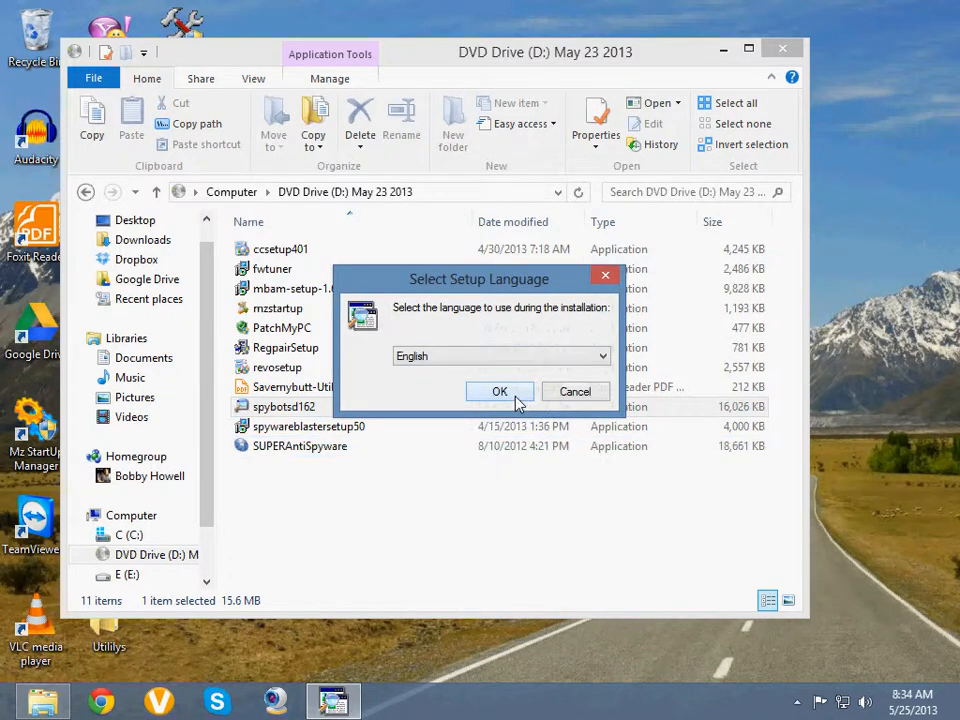
left_click(518, 399)
left_click(593, 505)
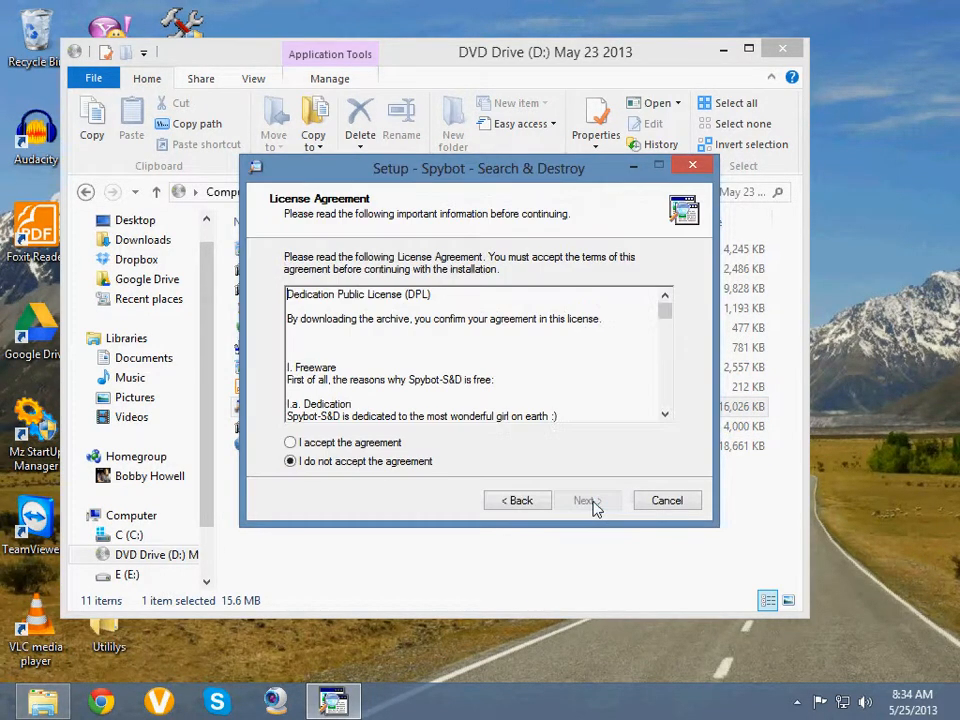
left_click(290, 442)
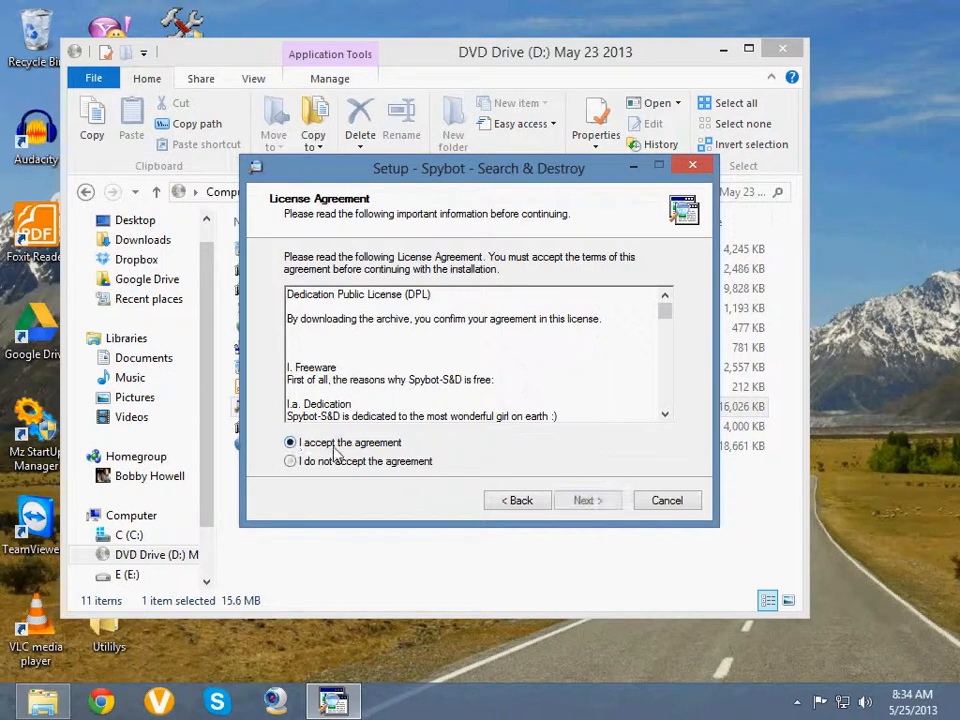
left_click(592, 505)
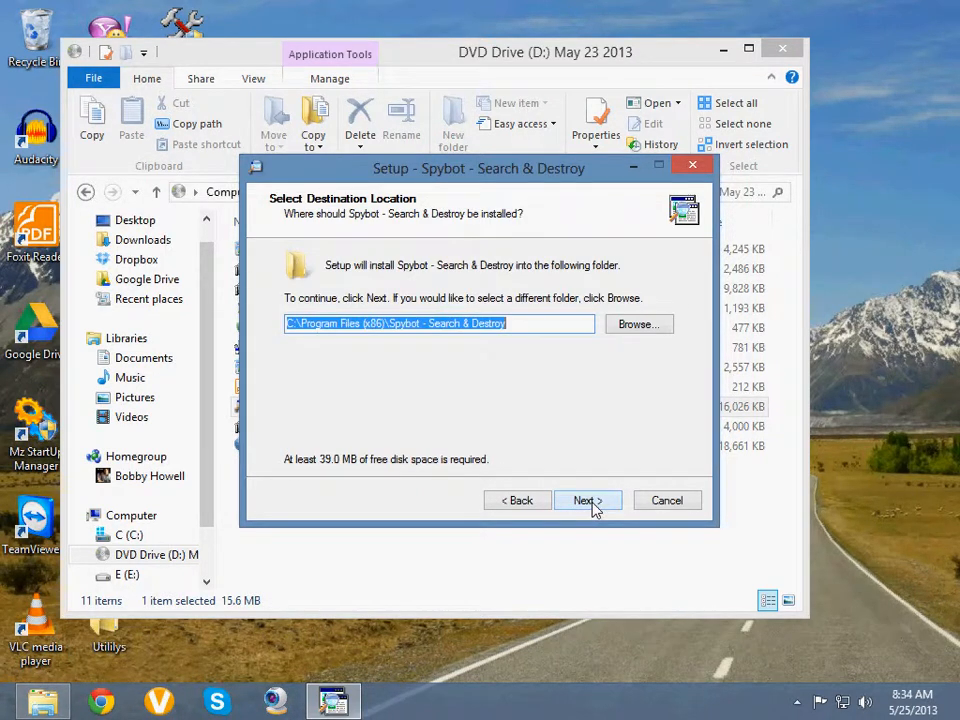
- Install Spybot - Search & Destroy as a full installation in the default folder, without a Start Menu folder and keeping the default additional tasks
left_click(588, 501)
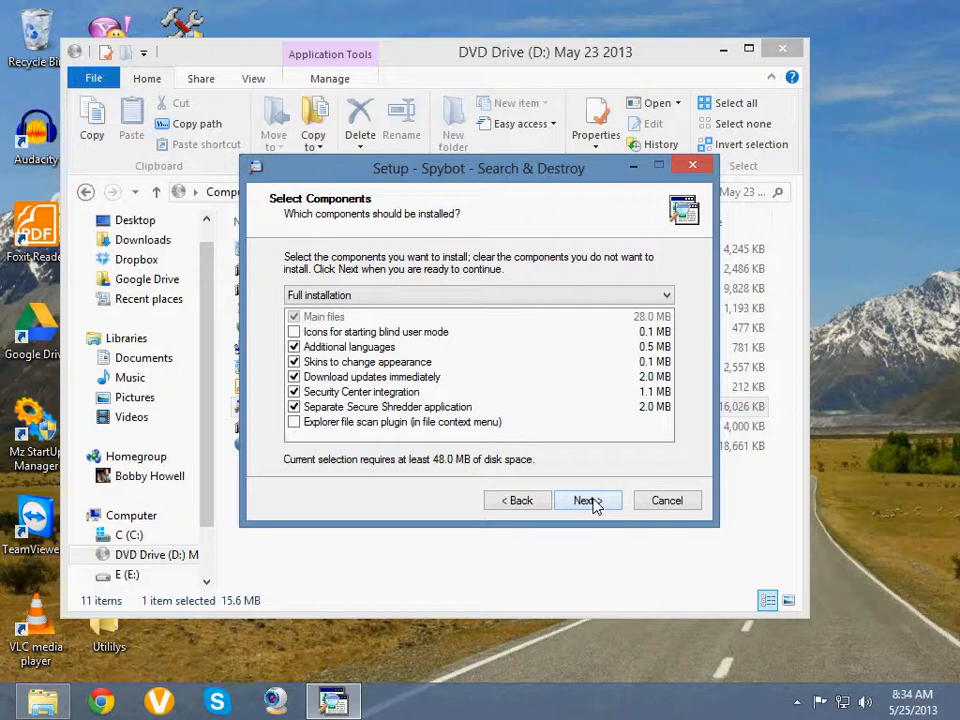
left_click(590, 502)
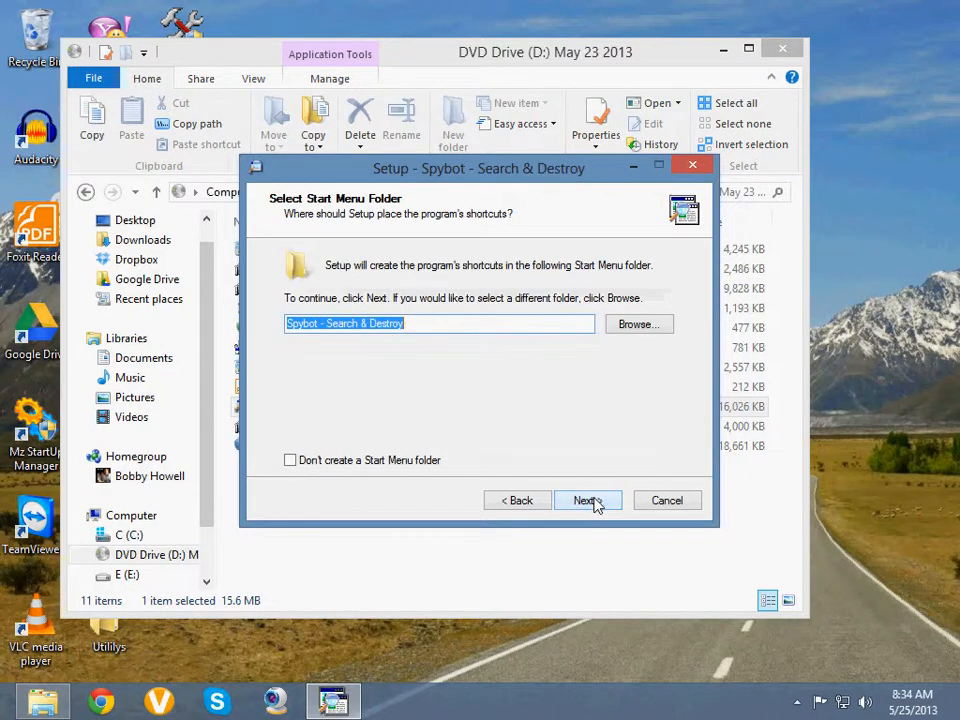
left_click(290, 462)
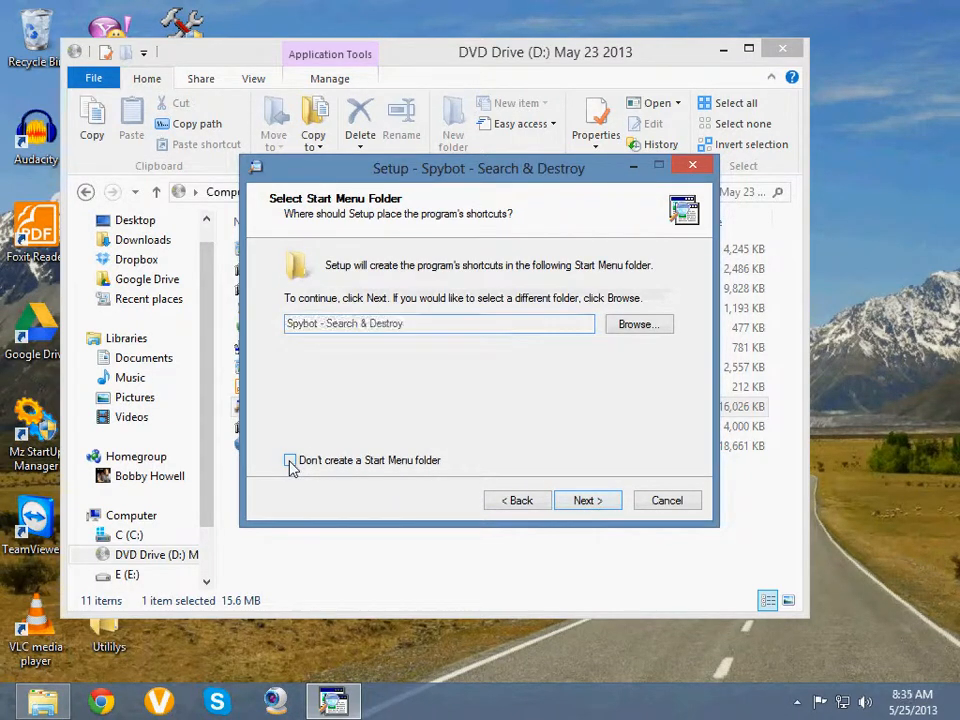
left_click(587, 501)
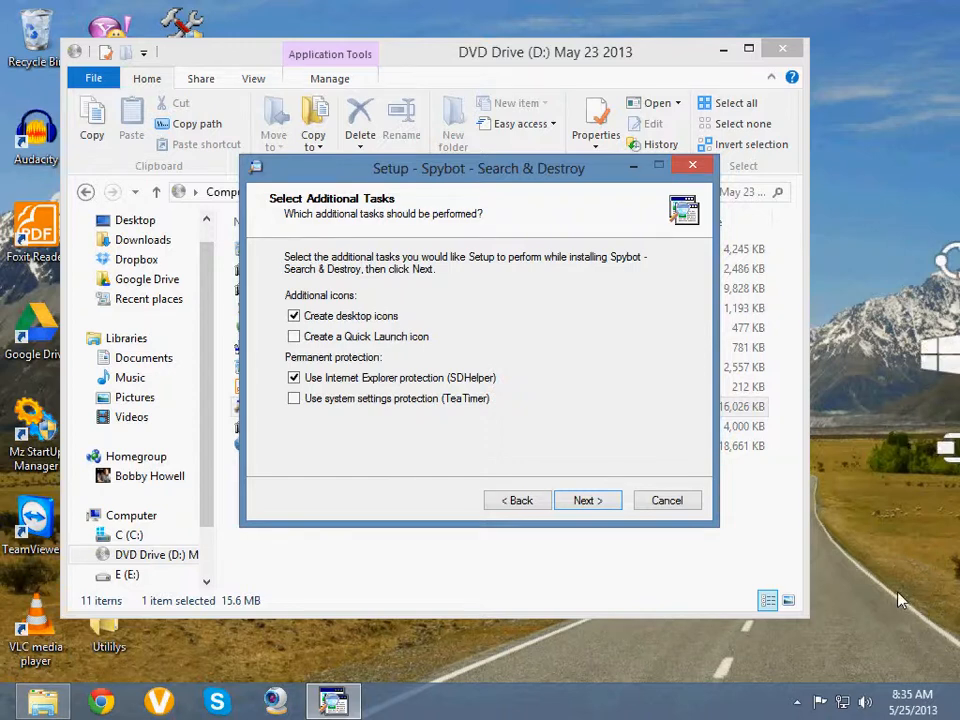
mouse_move(955, 710)
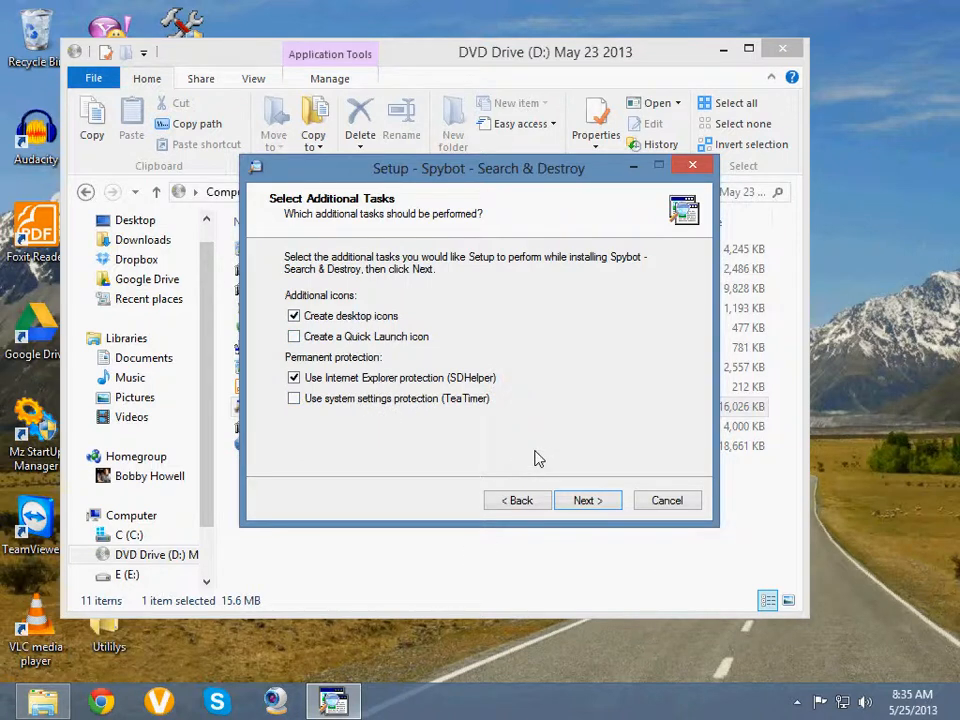
left_click(589, 501)
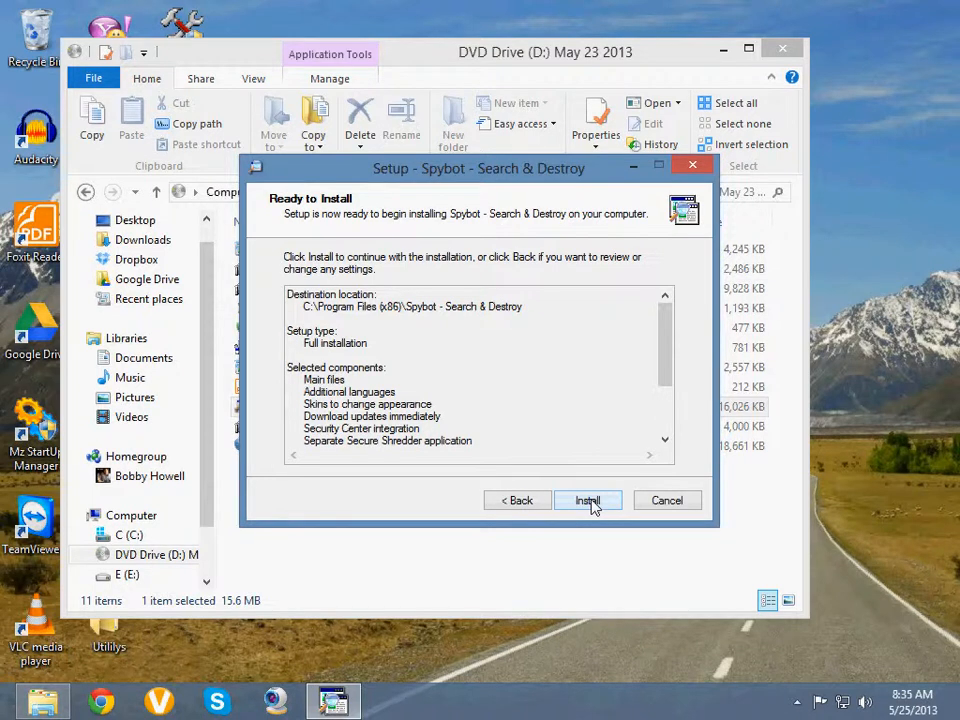
left_click(590, 503)
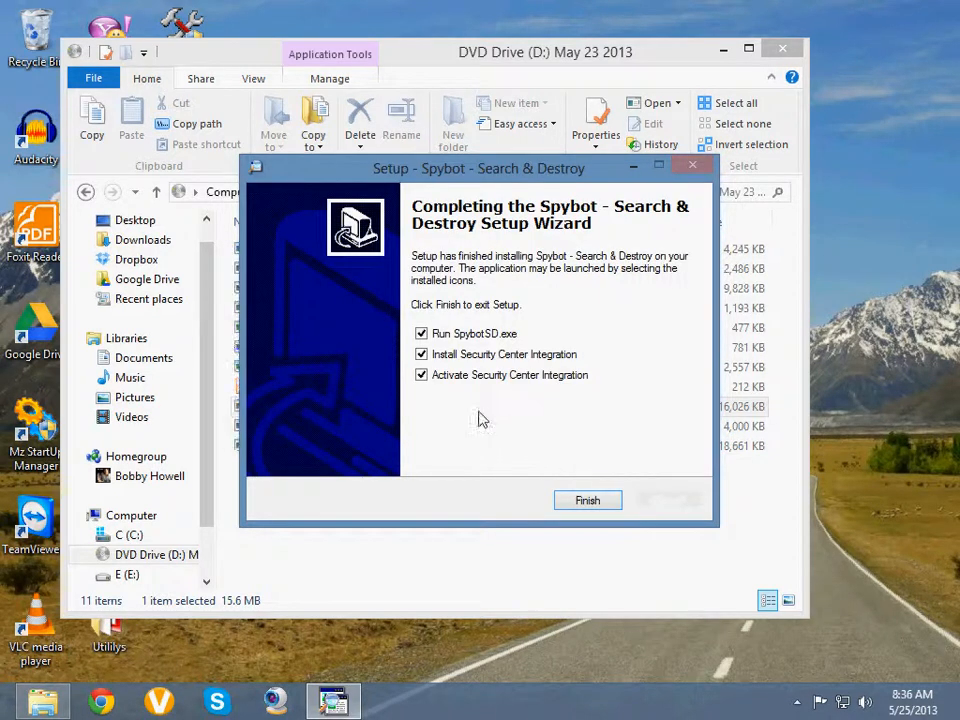
- Finish the Spybot setup with running SpybotSD.exe and both Security Center Integration options turned off
left_click(421, 334)
left_click(421, 354)
left_click(421, 375)
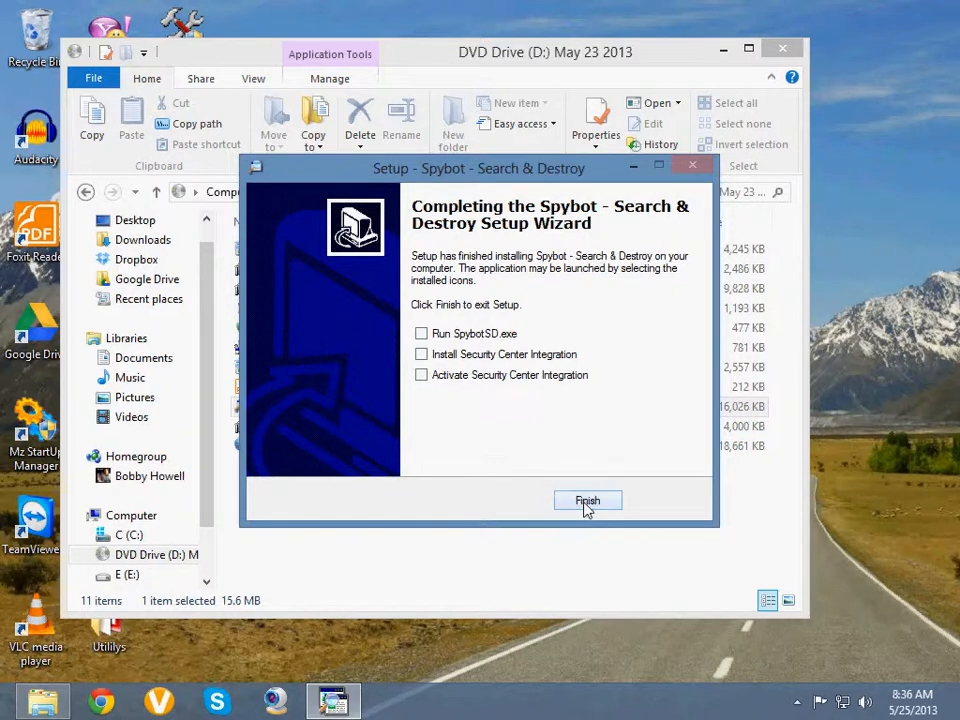
left_click(584, 502)
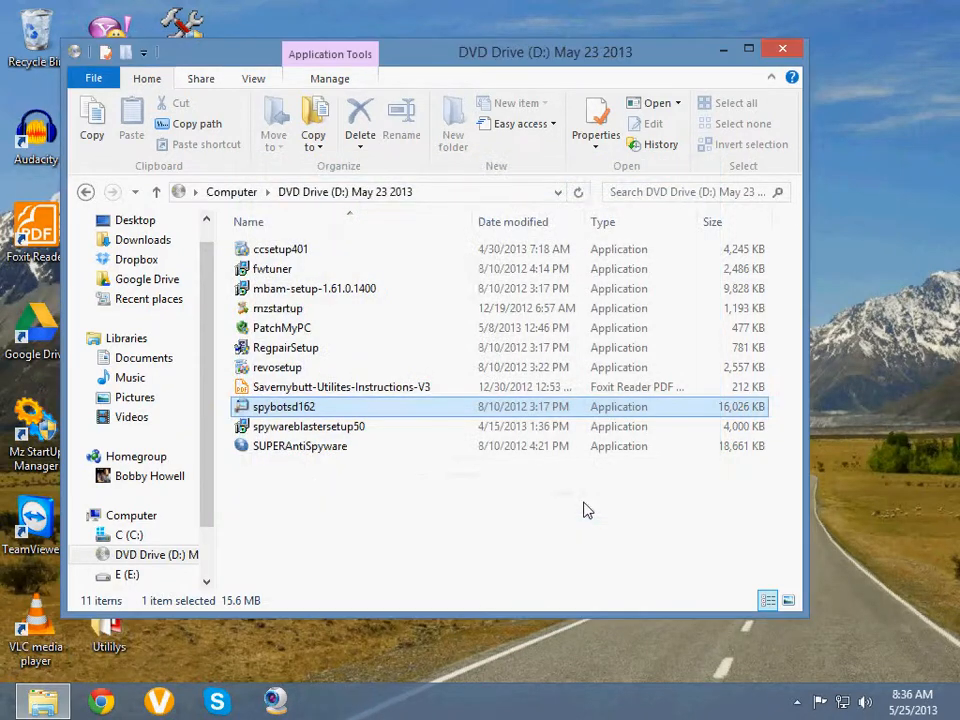
- Run spywareblastersetup50 from the disc and accept its license agreement
left_click(321, 426)
right_click(320, 428)
left_click(367, 446)
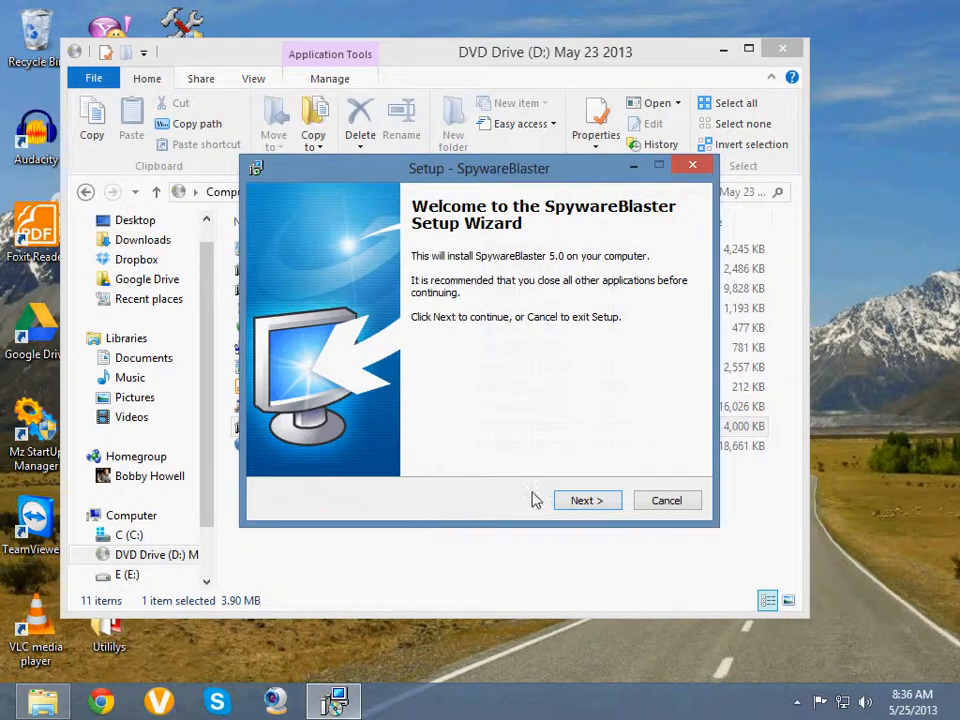
left_click(603, 504)
left_click(290, 442)
left_click(584, 502)
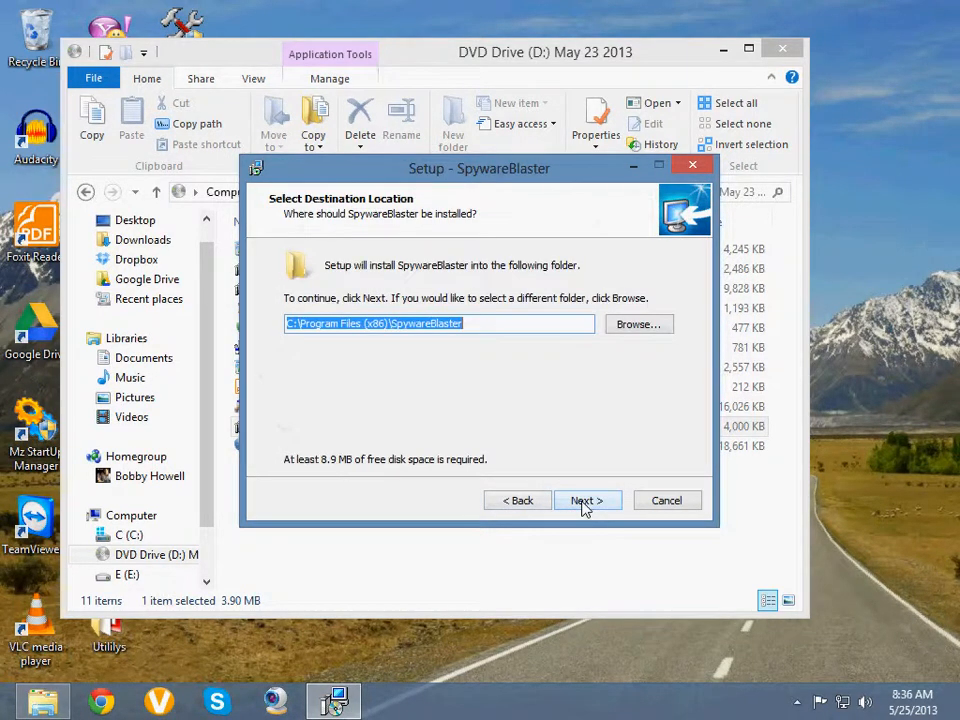
- Install SpywareBlaster in the default folder with a desktop shortcut and finish its setup without running the program
left_click(585, 502)
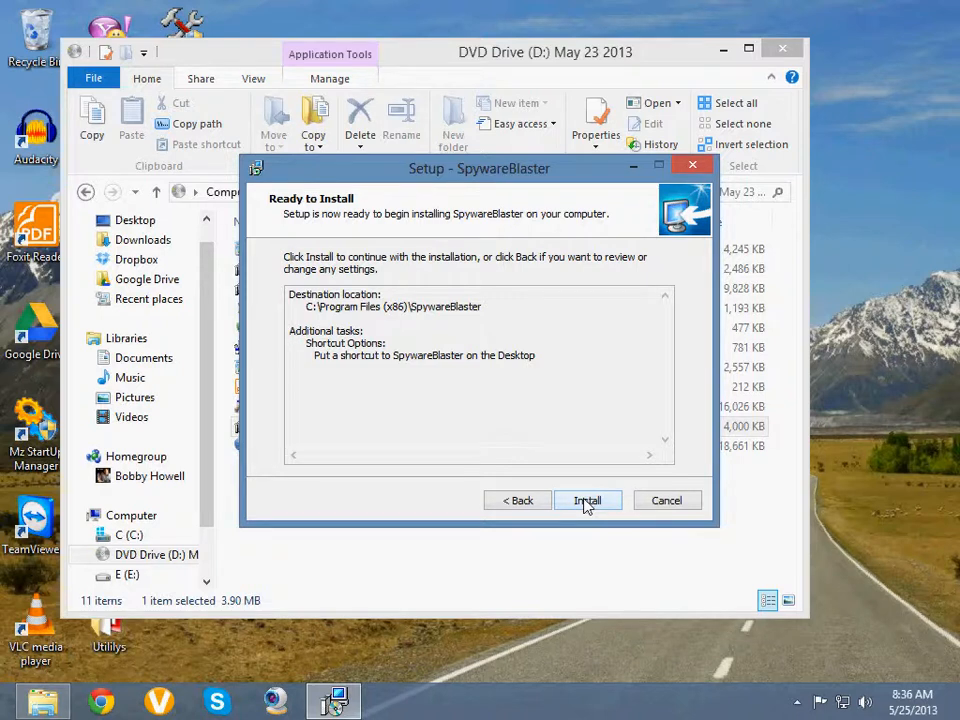
left_click(586, 502)
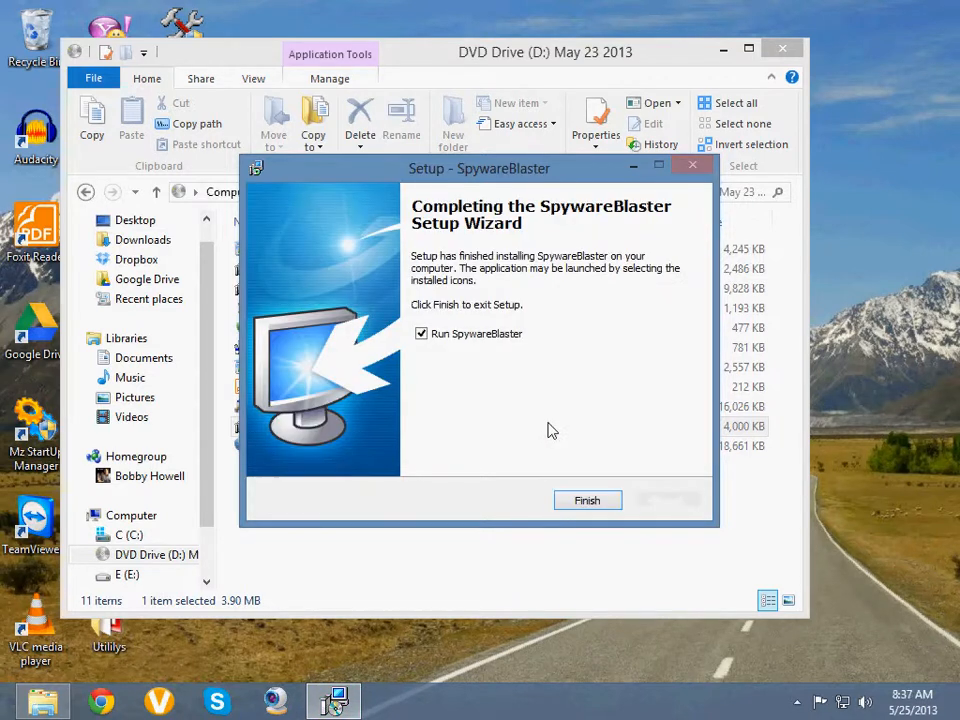
left_click(424, 334)
left_click(590, 501)
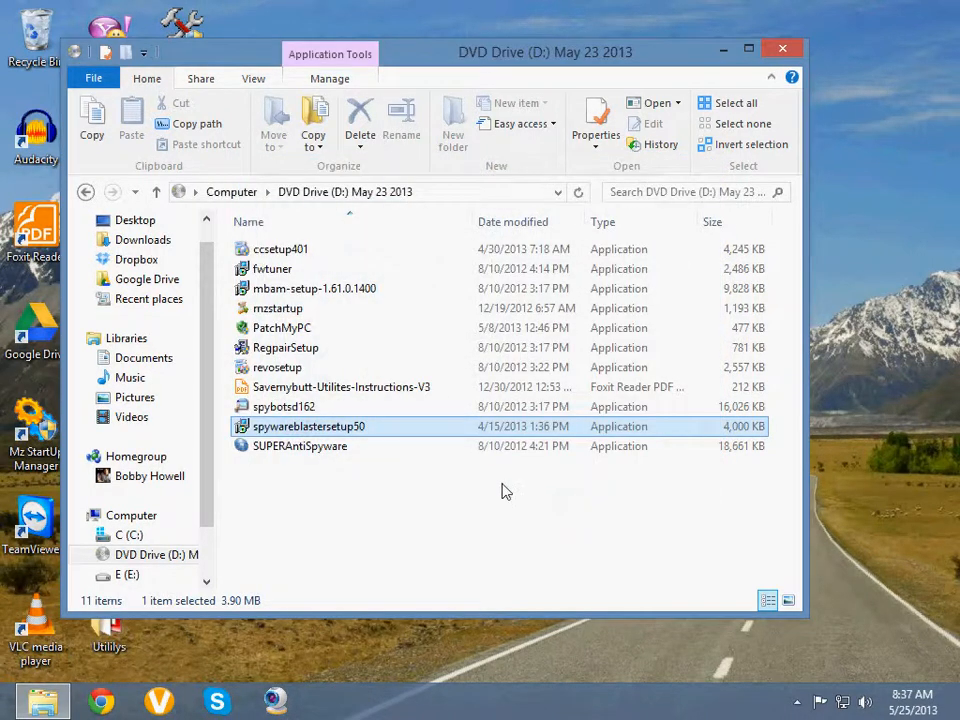
- Run SUPERAntiSpyware from the disc, perform the express install and decline the Professional trial
left_click(336, 448)
right_click(336, 448)
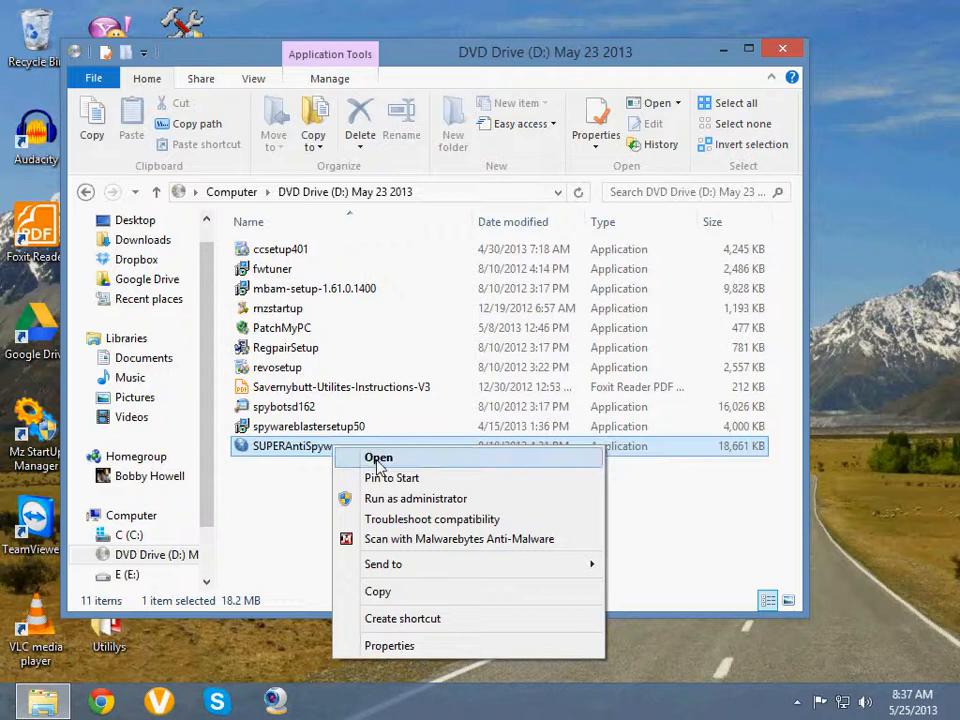
left_click(377, 457)
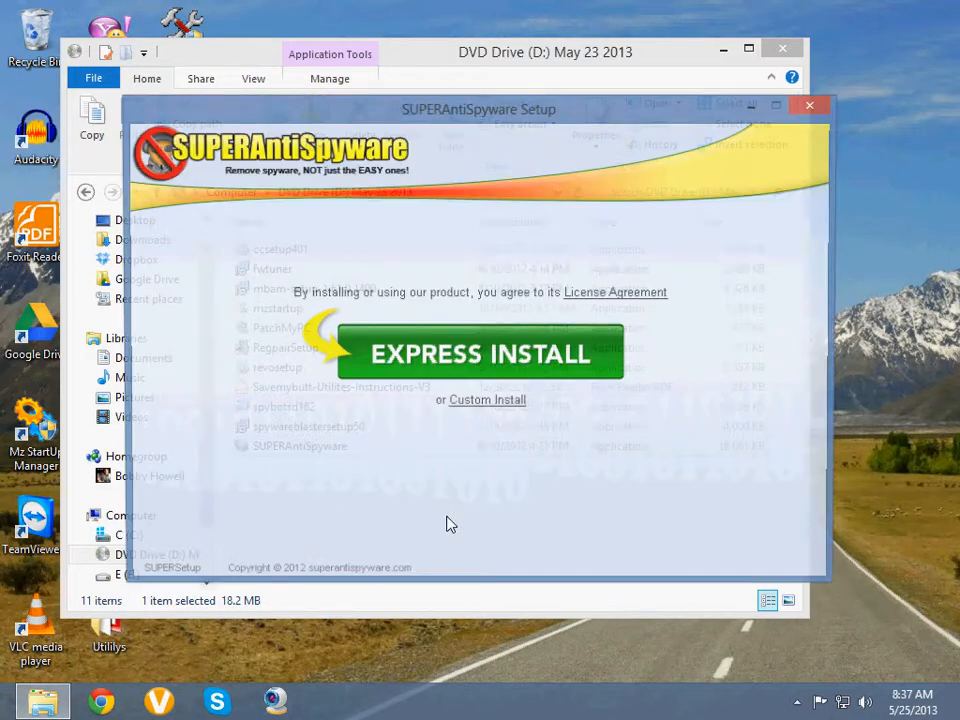
left_click(507, 366)
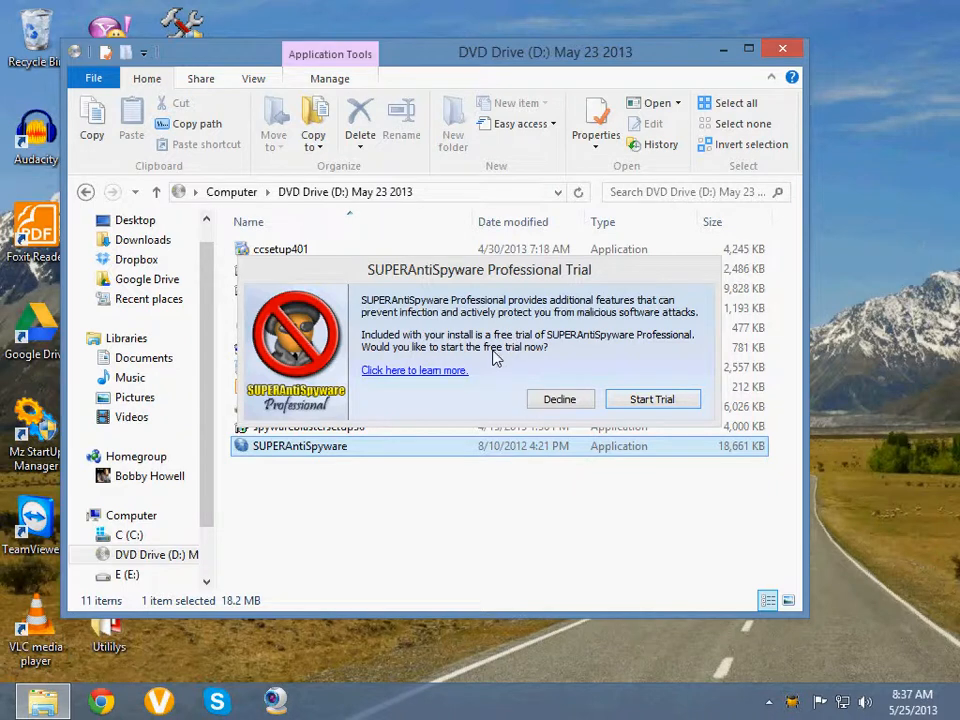
left_click(557, 399)
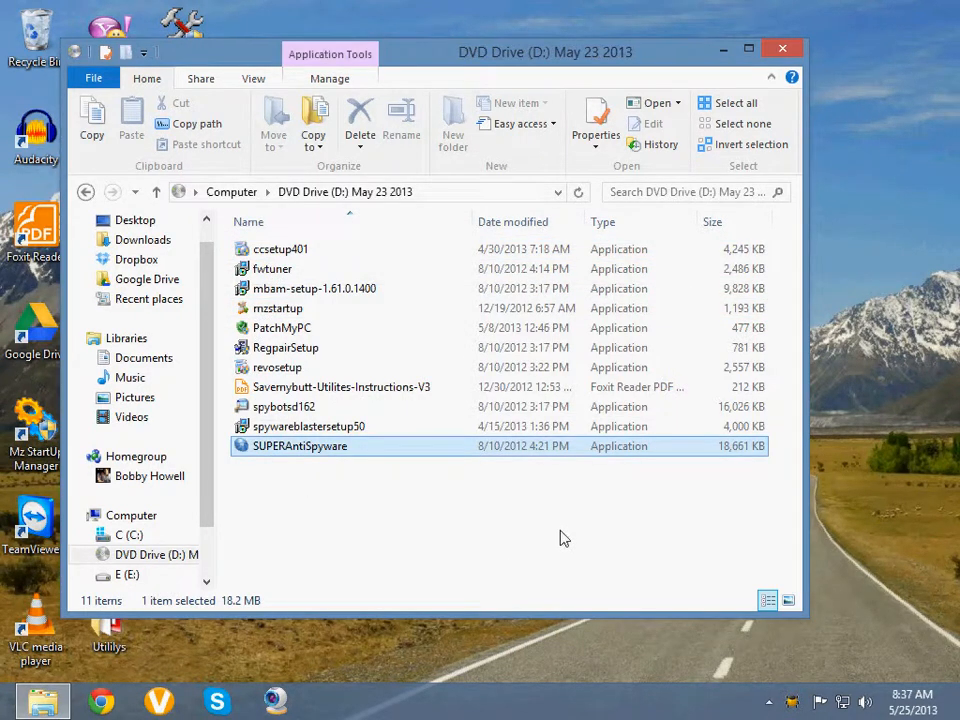
- Close the disc's folder window and open SUPERAntiSpyware from the hidden notification icons to update its definitions
left_click(786, 50)
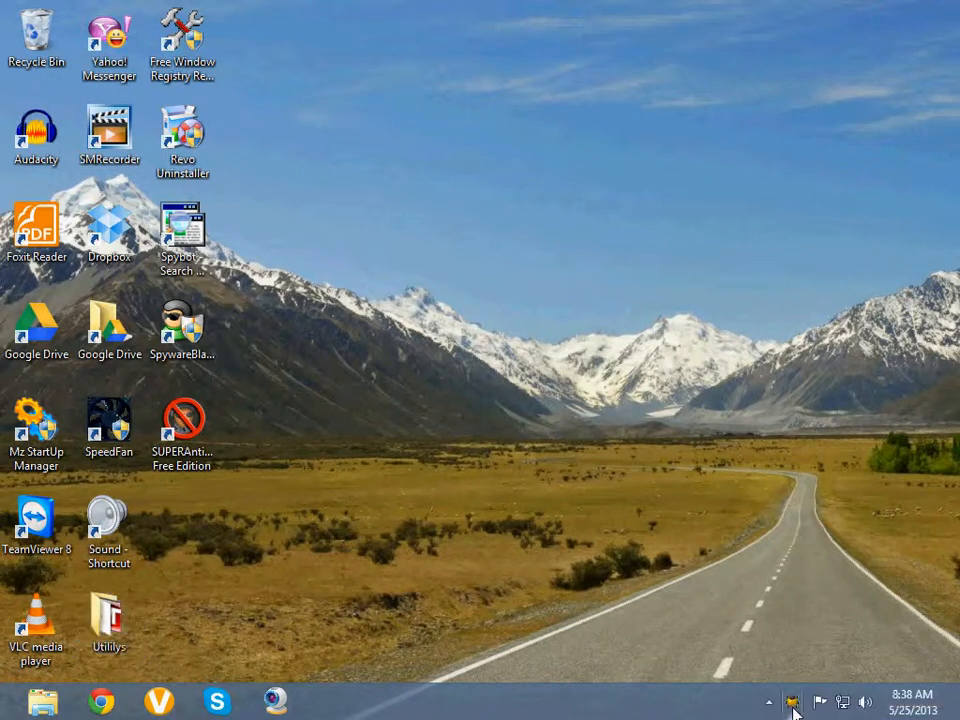
left_click(767, 706)
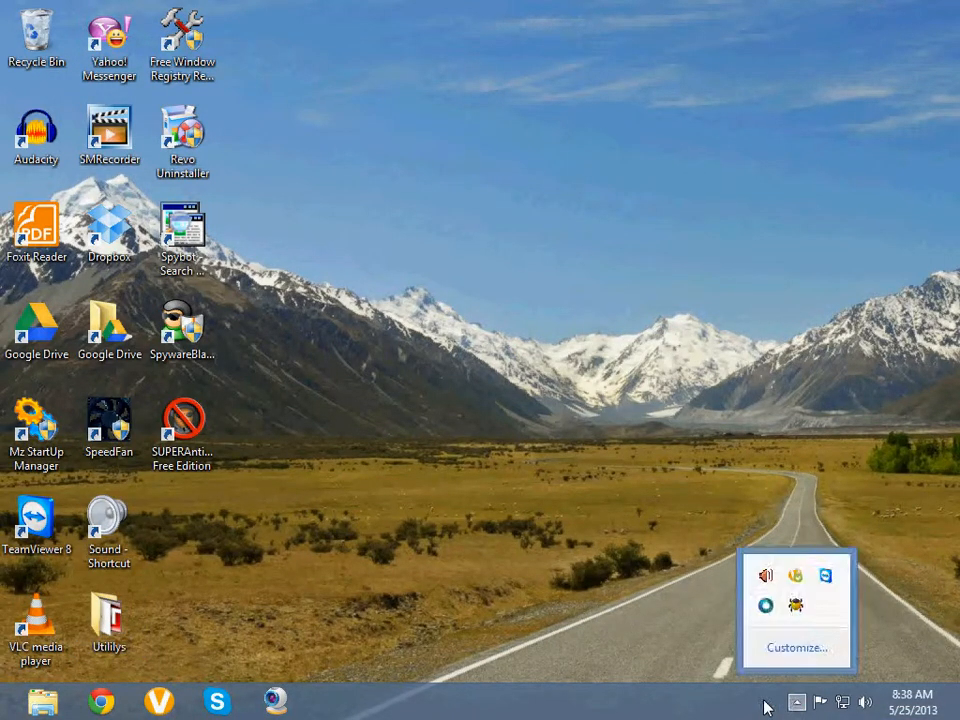
left_click(797, 607)
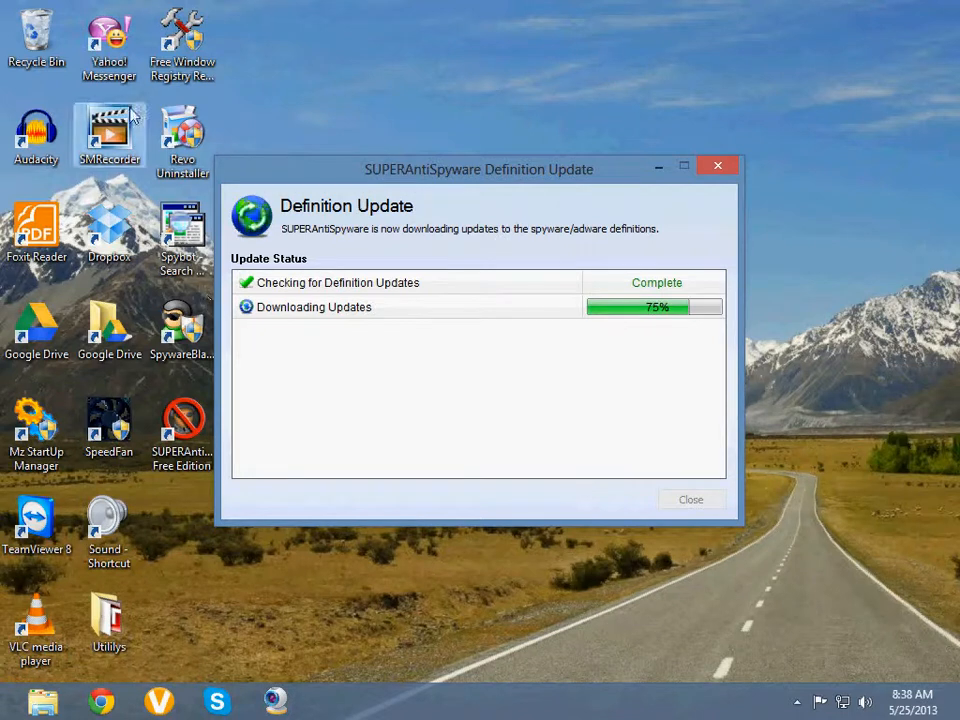
- Move the Free Window Registry Repair, Revo Uninstaller, Spybot and SpywareBlaster desktop shortcuts into the Utililys folder
left_click_drag(142, 24, 118, 628)
left_click_drag(185, 140, 118, 627)
left_click_drag(182, 228, 113, 605)
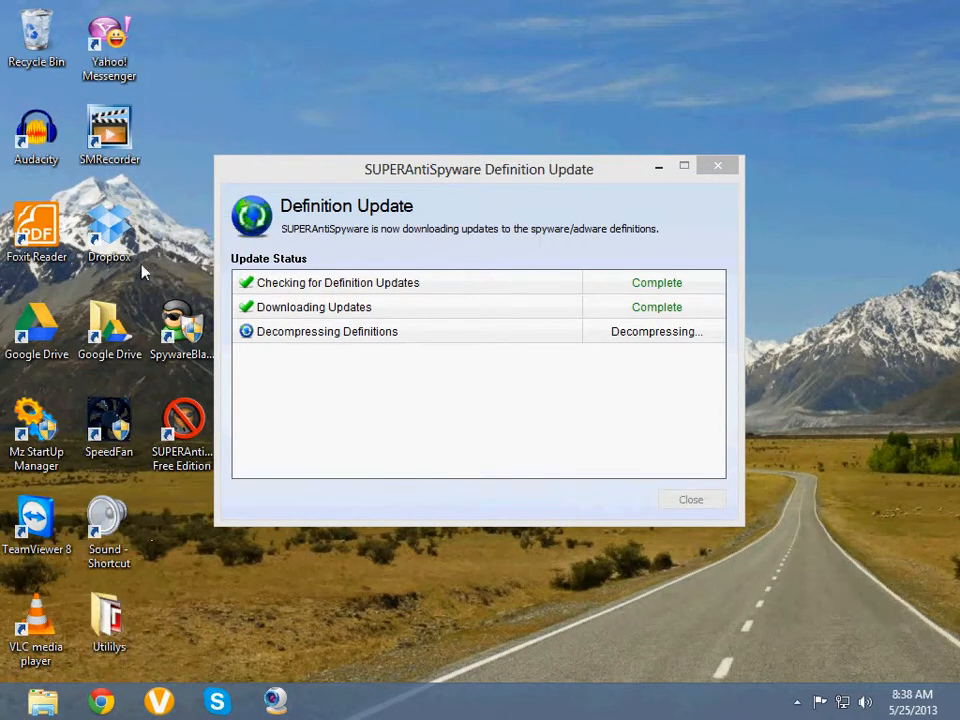
left_click_drag(180, 335, 110, 622)
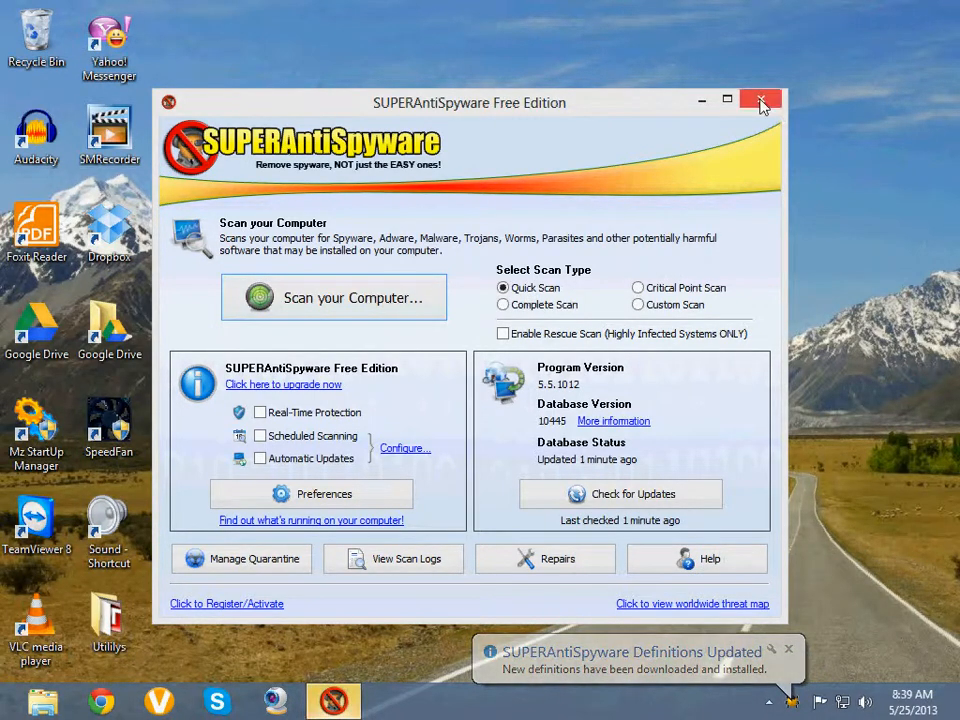
- Close the SUPERAntiSpyware window, dismiss its product update offer and exit the program running in the background
left_click(761, 101)
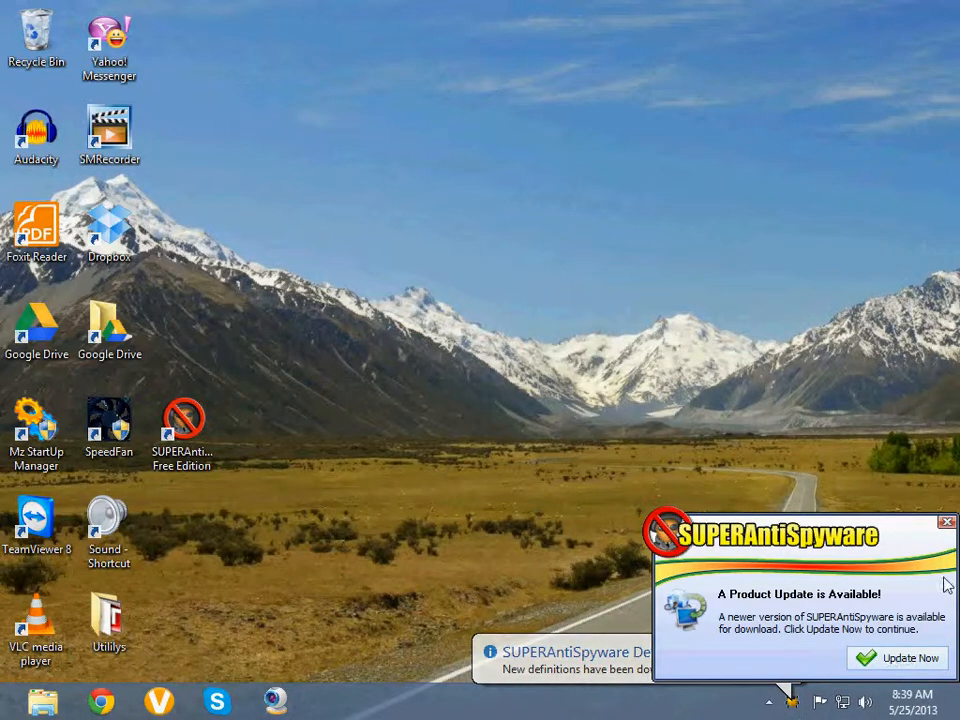
left_click(946, 523)
right_click(800, 702)
left_click(679, 631)
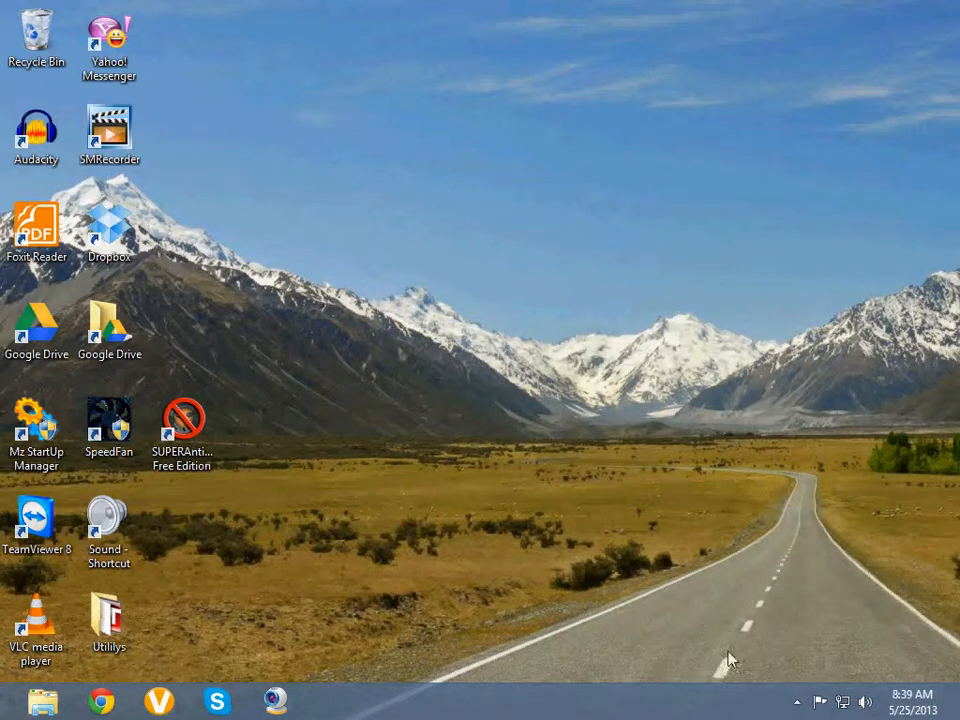
- Exit SUPERAntiSpyware from the hidden notification icons and keep its exit confirmation from showing again next time
left_click(797, 703)
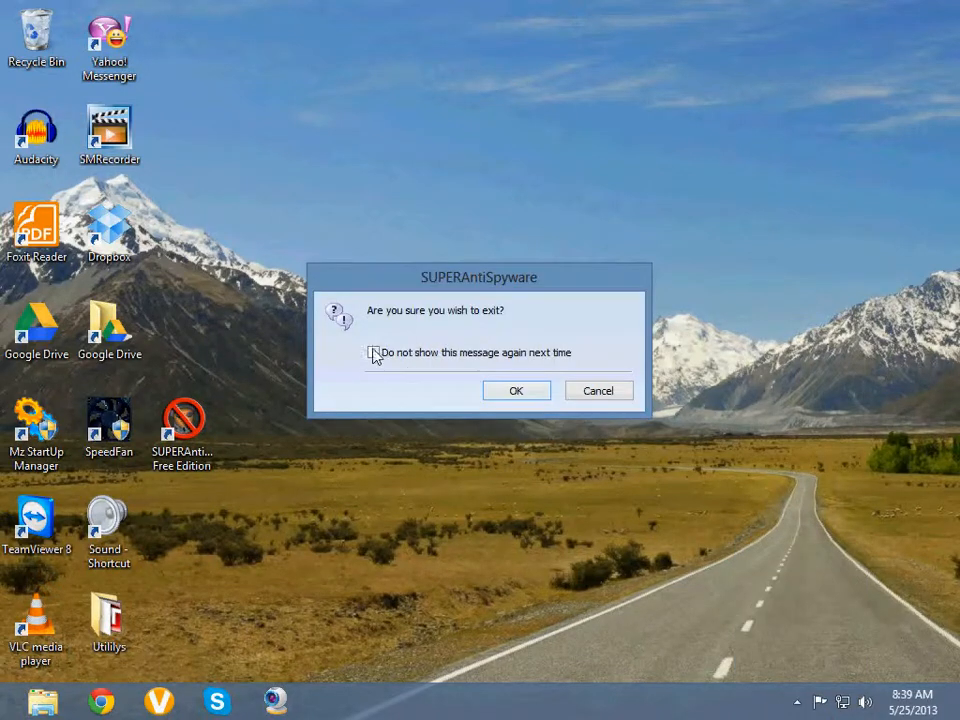
left_click(374, 352)
left_click(516, 390)
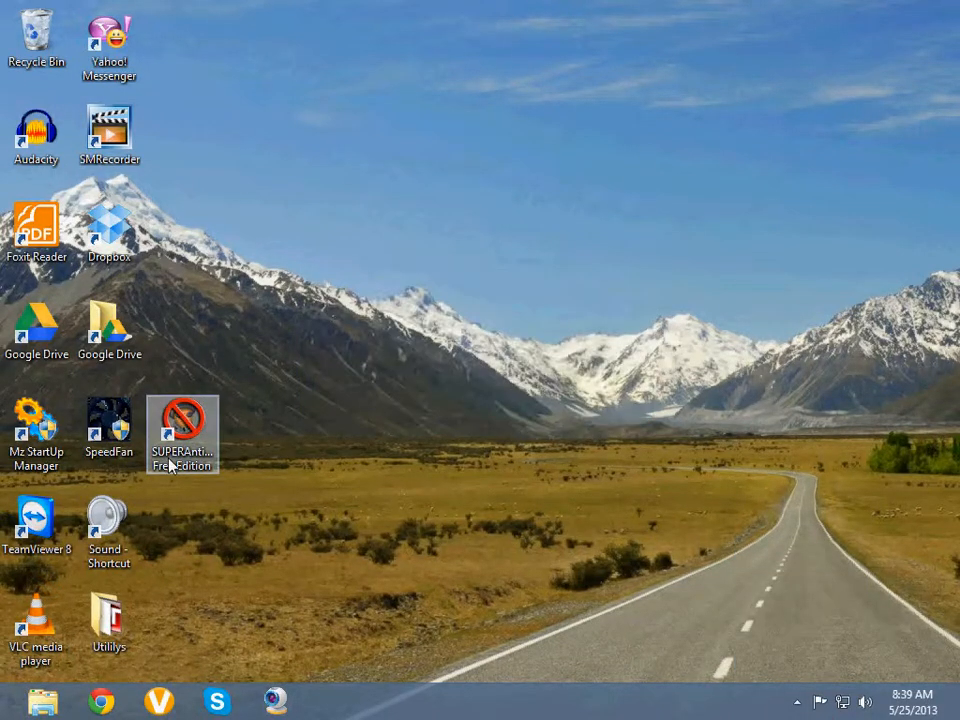
- Move the SUPERAntiSpyware Free Edition desktop shortcut into the Utililys folder and check the folder's contents and the hidden notification icons
left_click_drag(183, 425, 118, 627)
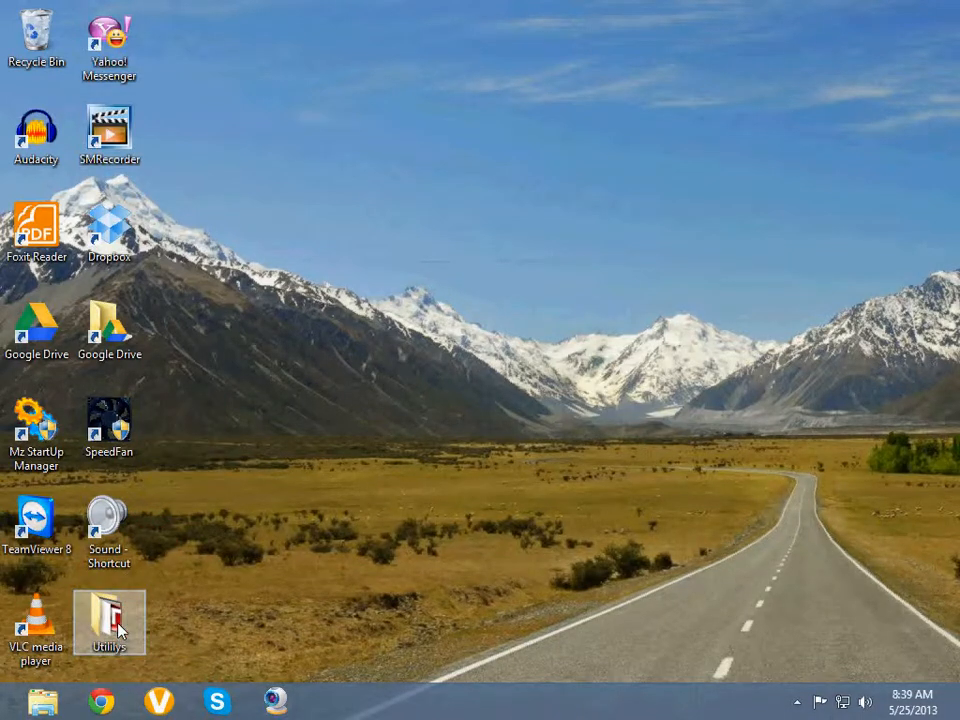
double_click(118, 627)
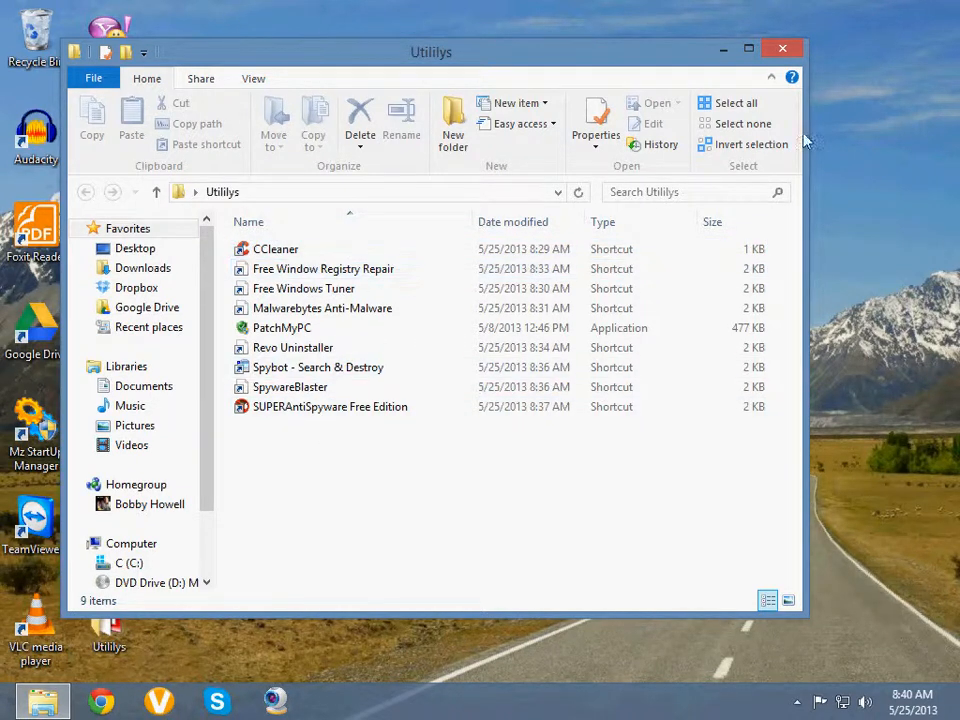
left_click(783, 50)
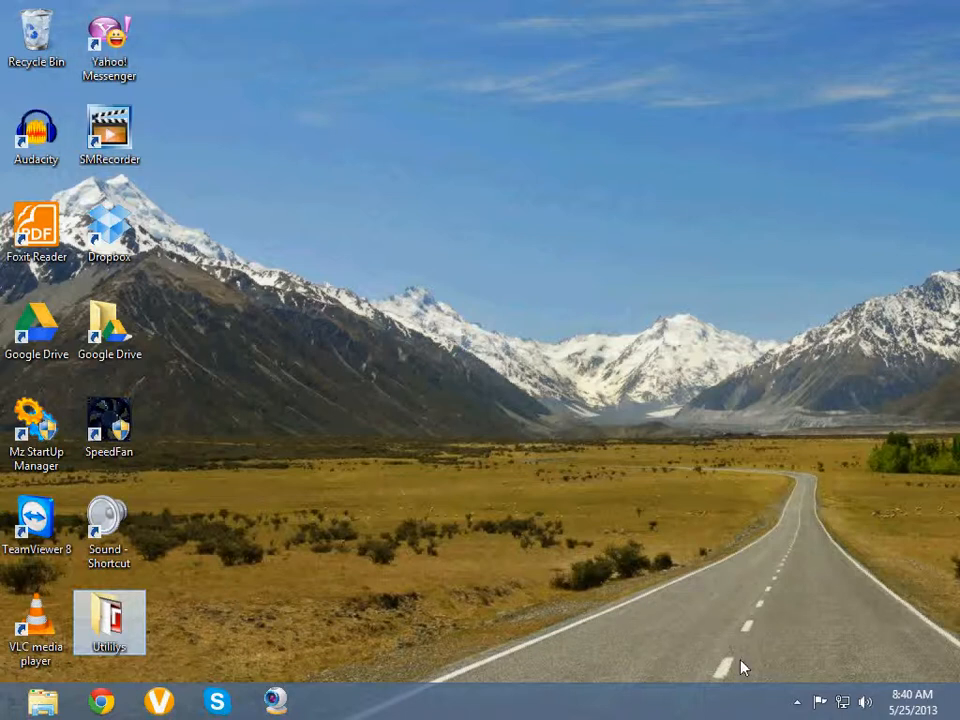
left_click(799, 705)
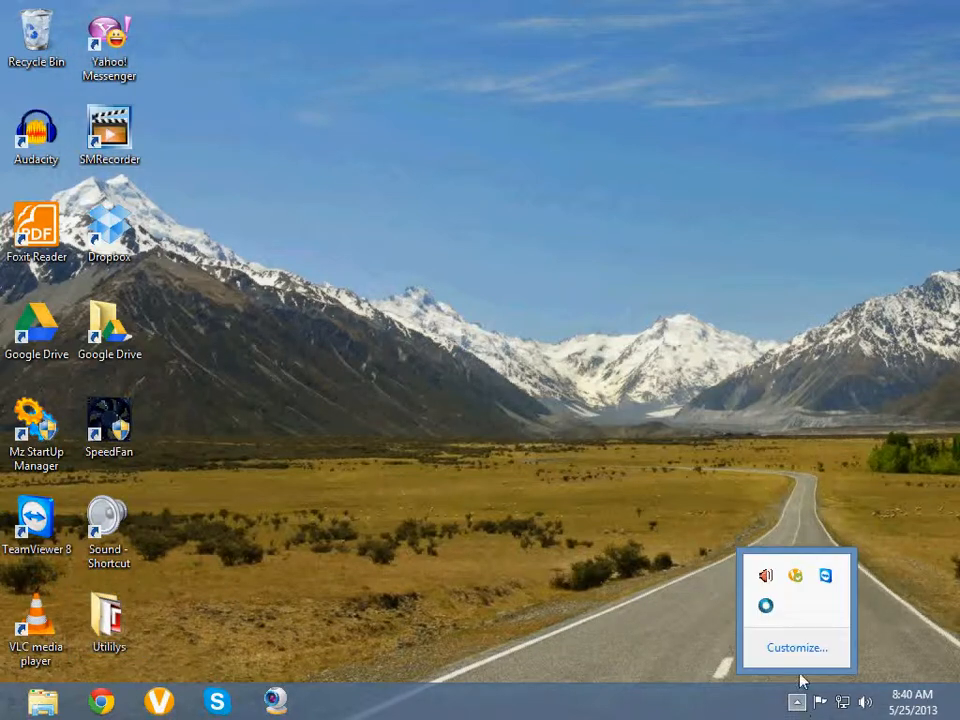